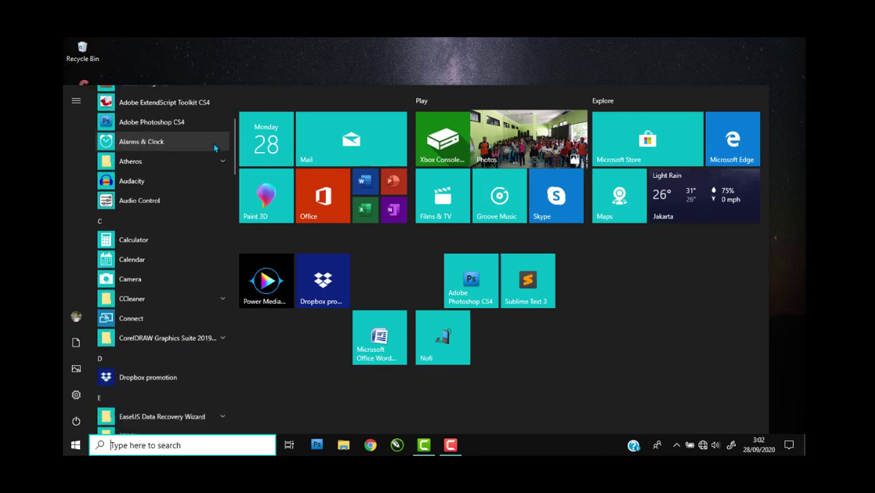
Launch Microsoft Office Word 2007 from the Microsoft Office folder in the installed programs list, and close it.
scroll(212, 178, "down", 10)
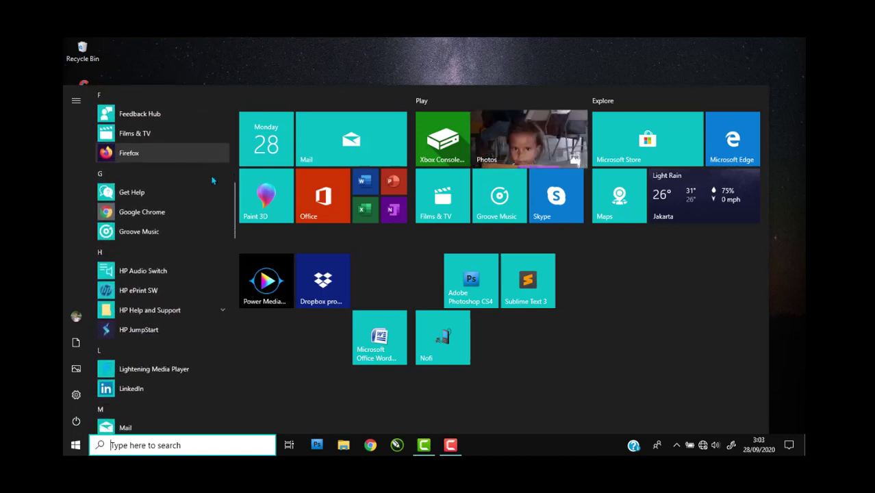
scroll(212, 189, "down", 3)
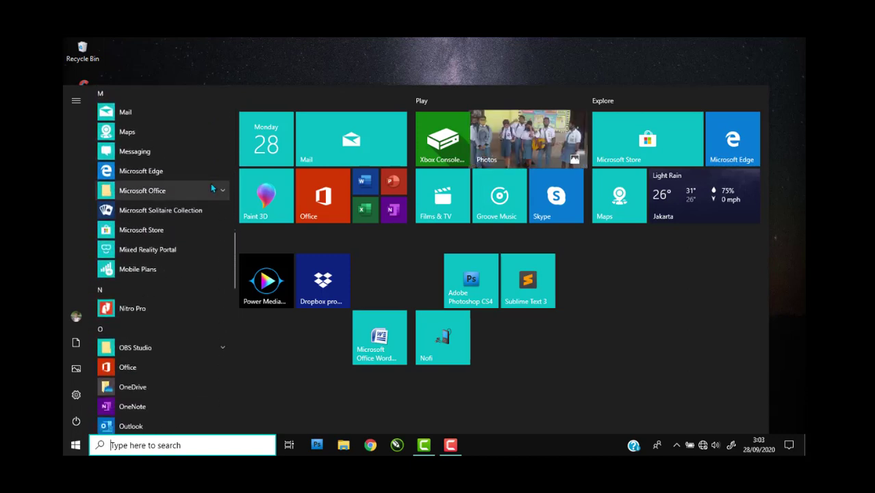
left_click(203, 190)
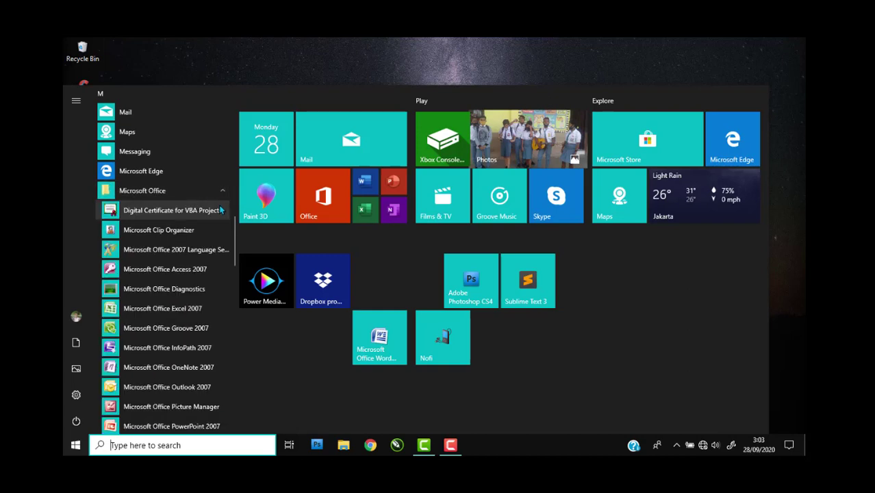
scroll(224, 236, "down", 3)
scroll(224, 238, "down", 2)
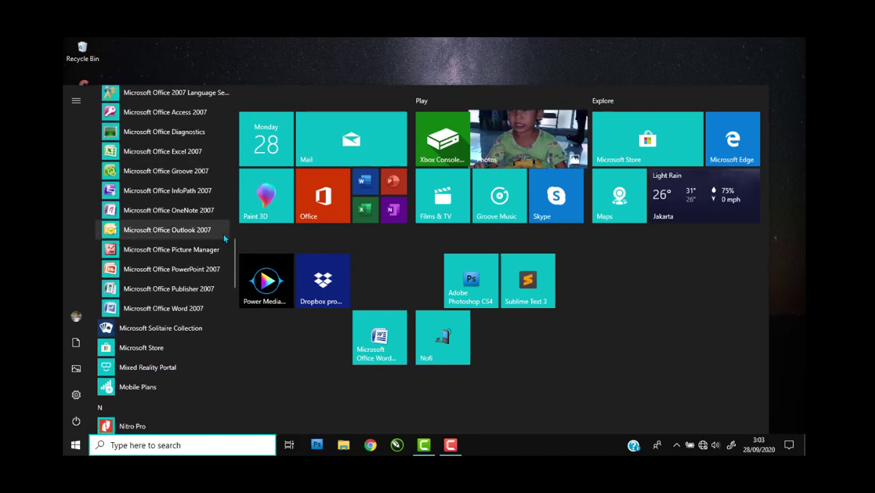
scroll(223, 234, "down", 2)
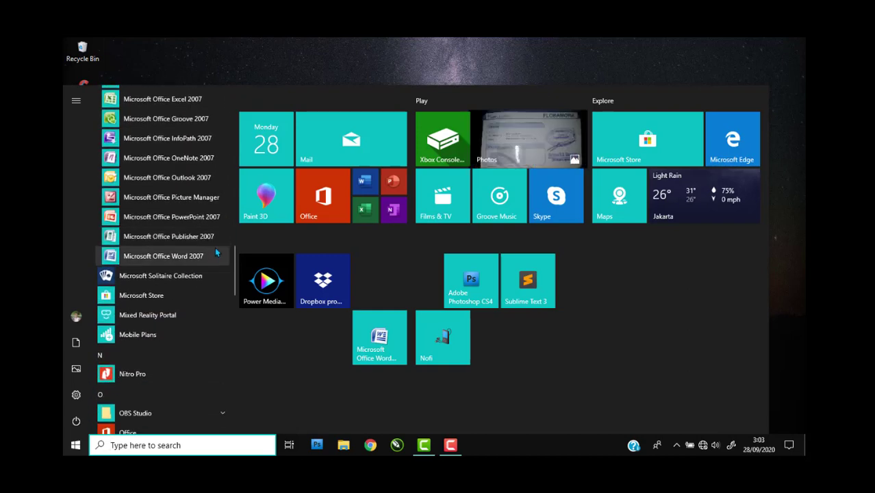
left_click(176, 257)
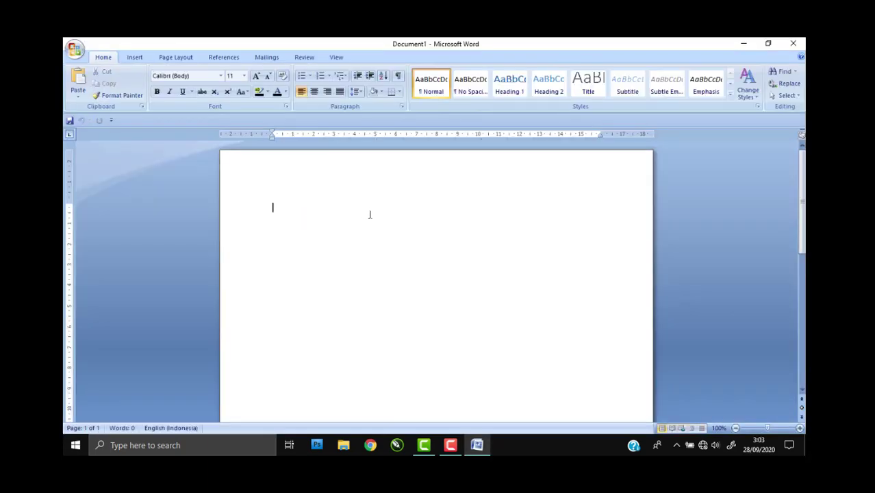
left_click(789, 42)
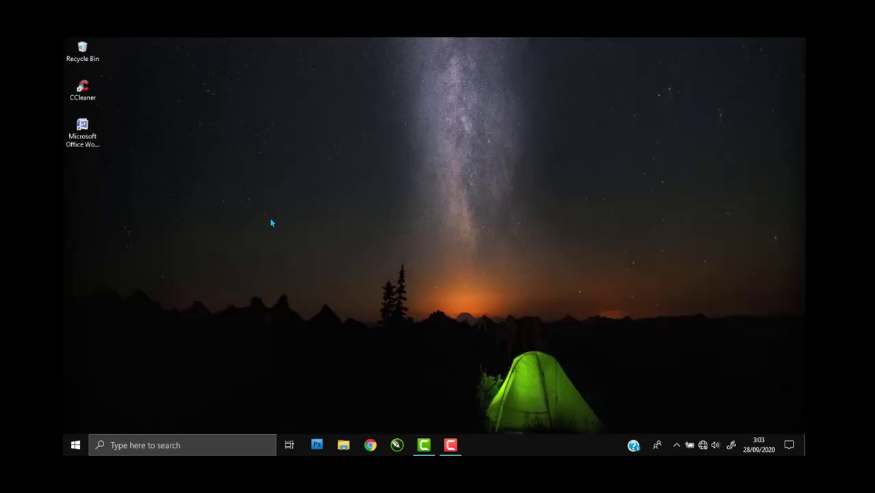
Open Microsoft Office Word 2007 through its desktop shortcut, and close it.
left_click(82, 135)
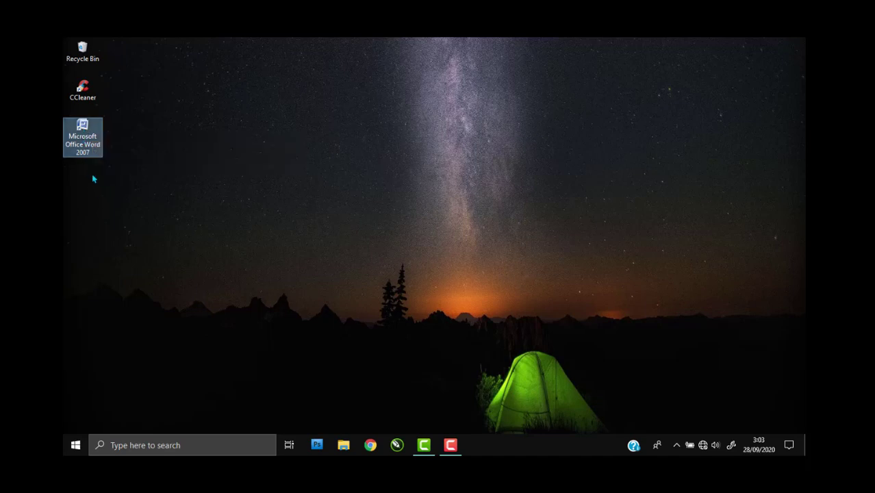
right_click(85, 130)
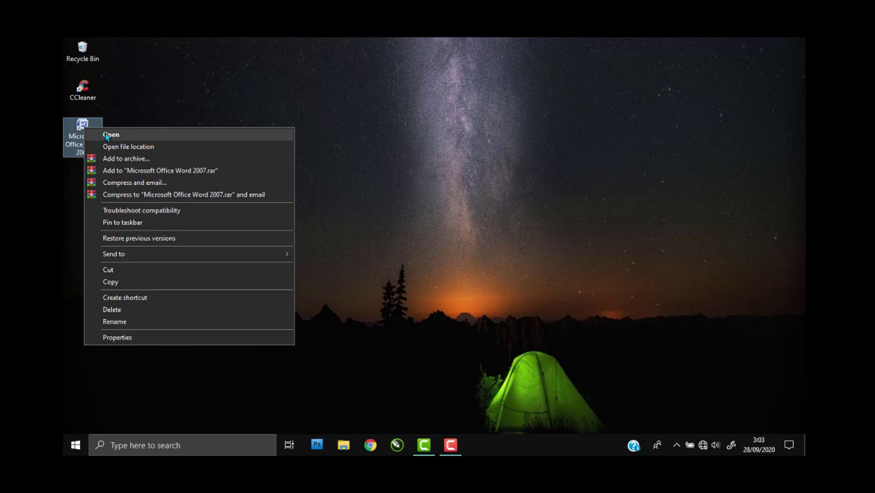
left_click(110, 135)
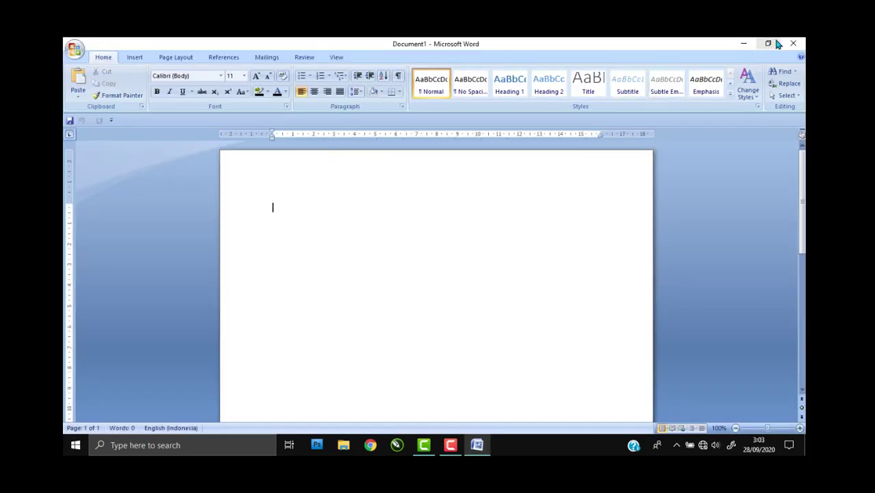
left_click(793, 43)
left_click(378, 136)
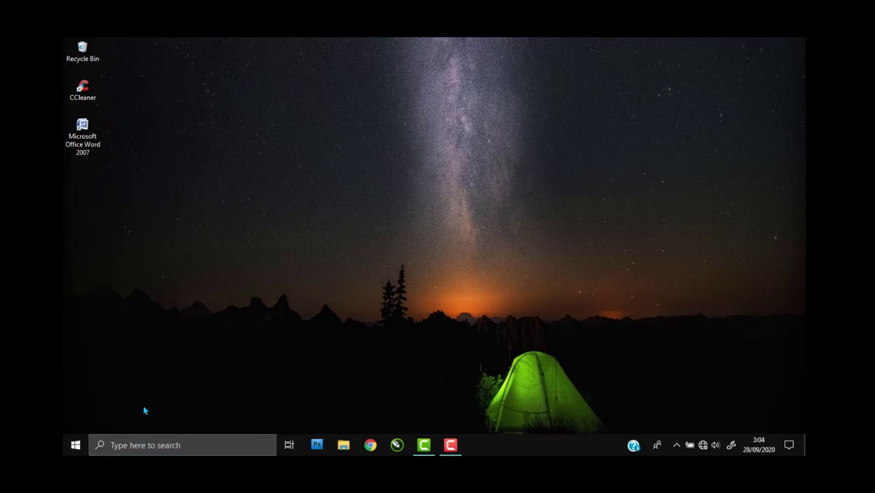
Search Windows for "micros" and open Microsoft Office Word 2007.
left_click(136, 445)
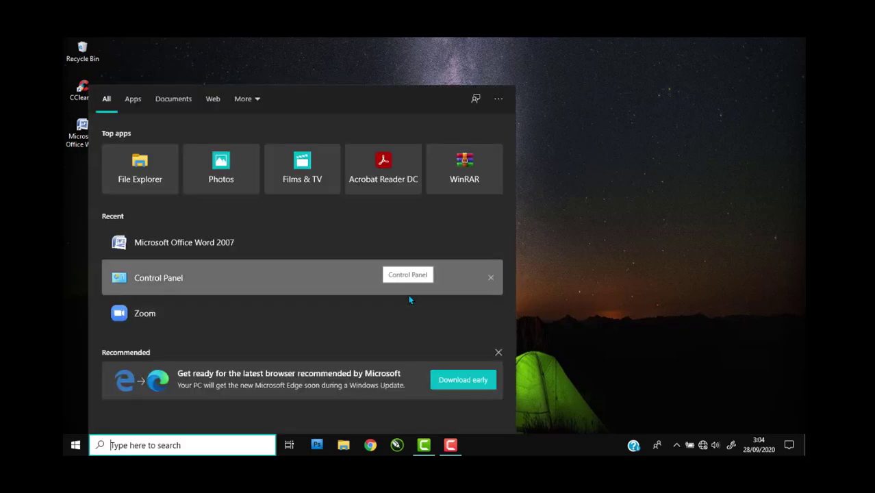
type("micr")
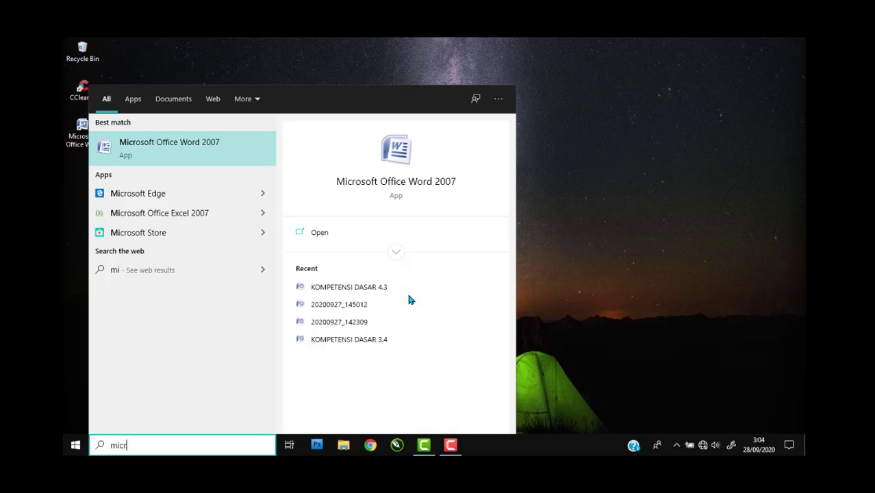
type("os")
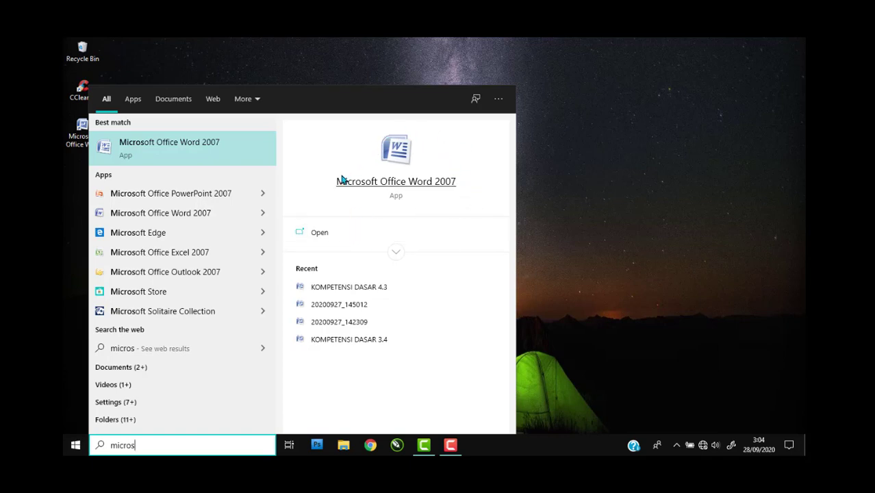
left_click(330, 232)
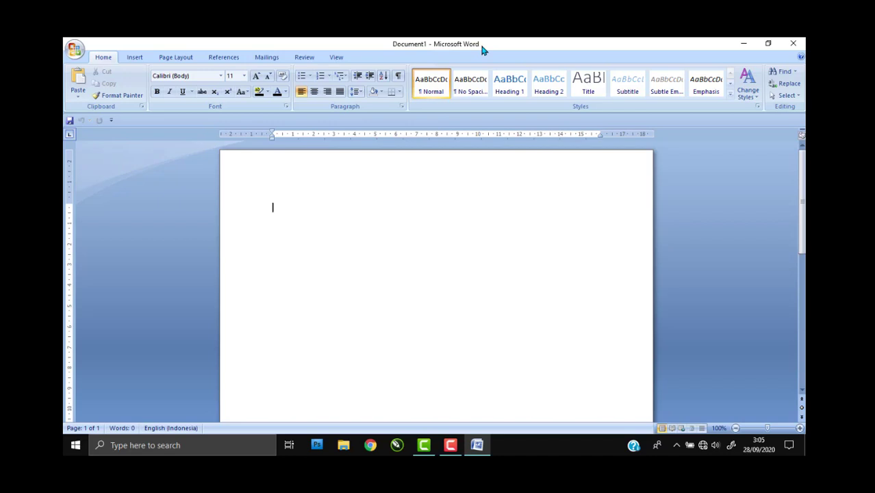
Create a new document from the Blank document template.
left_click(75, 56)
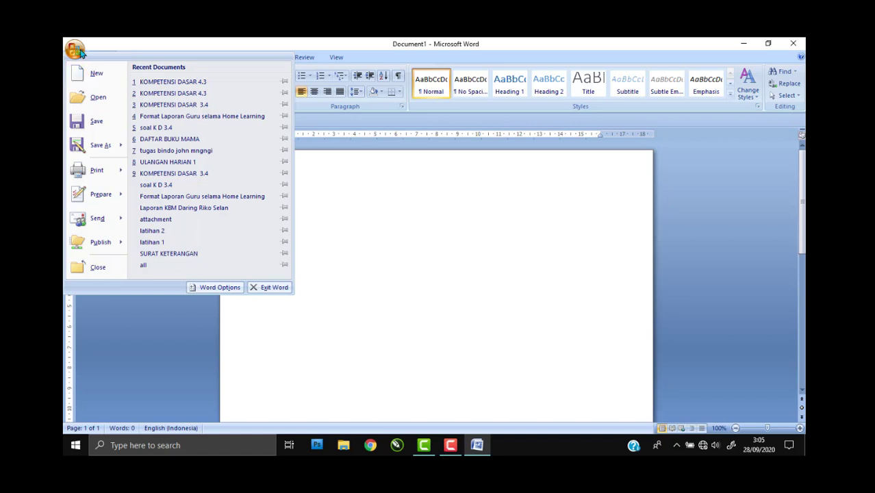
key("Escape")
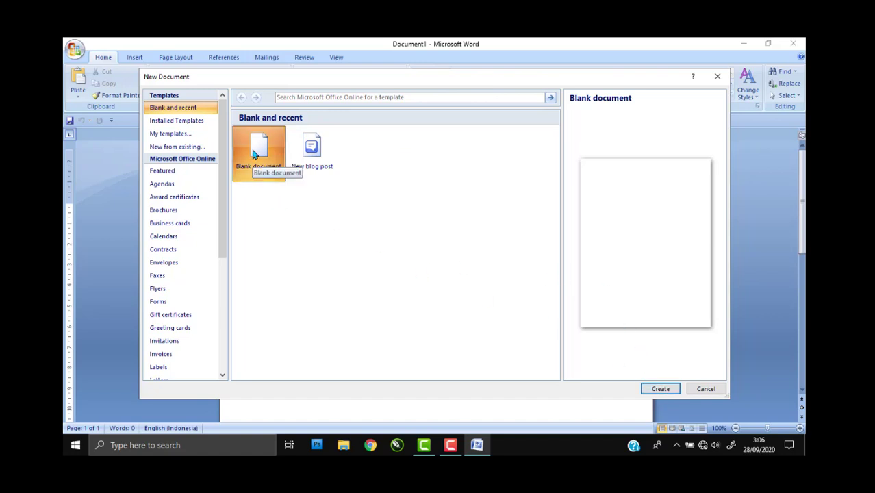
left_click(665, 389)
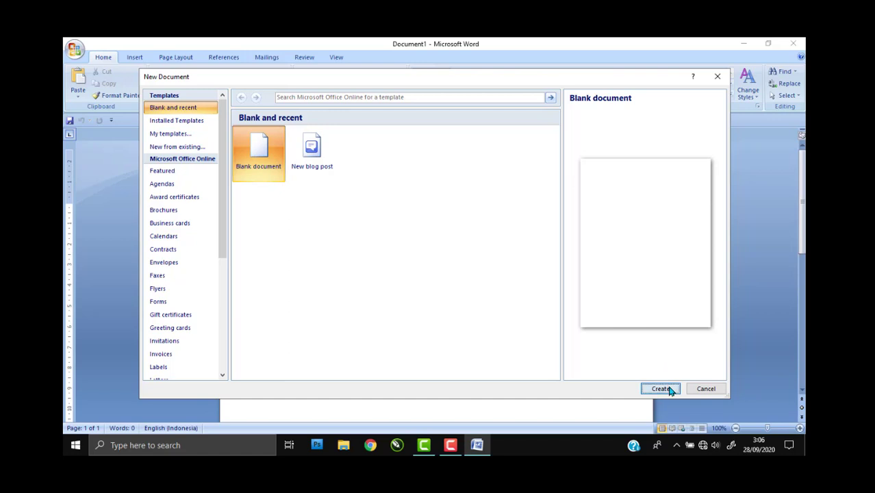
Restore the new document's window to a smaller size, move it and increase its height, and close it.
left_click(769, 43)
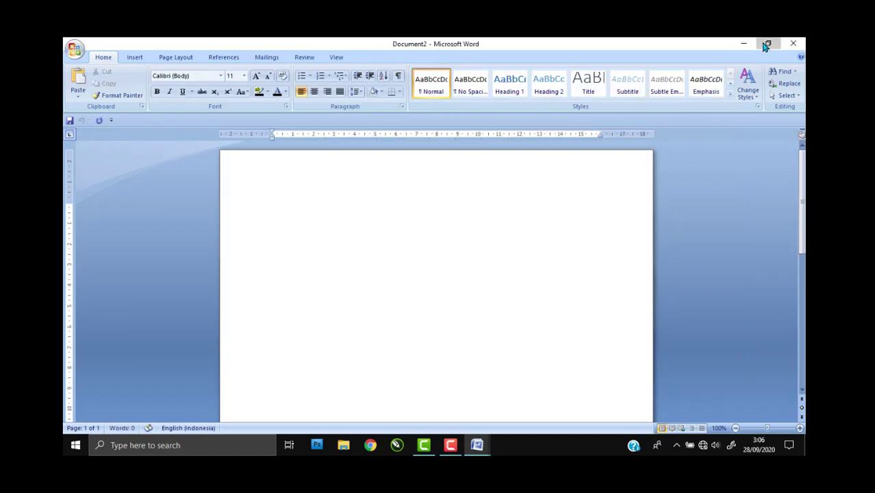
left_click_drag(465, 252, 466, 187)
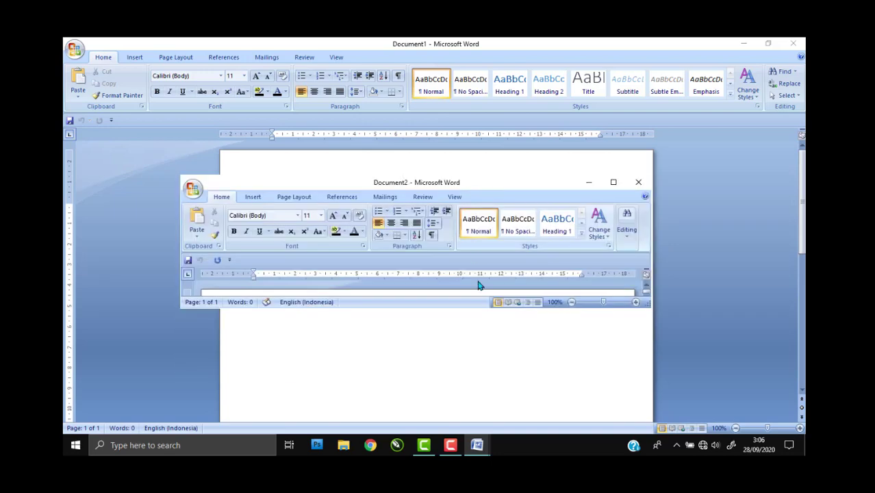
left_click_drag(472, 309, 465, 346)
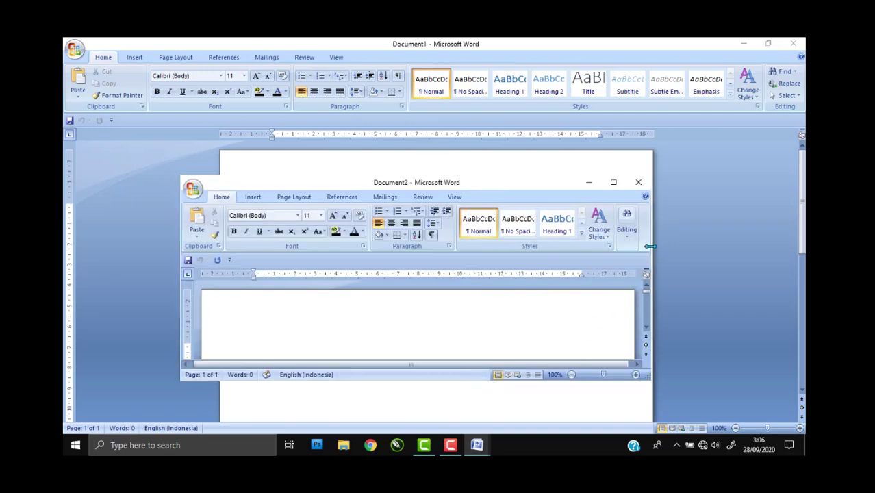
left_click(639, 184)
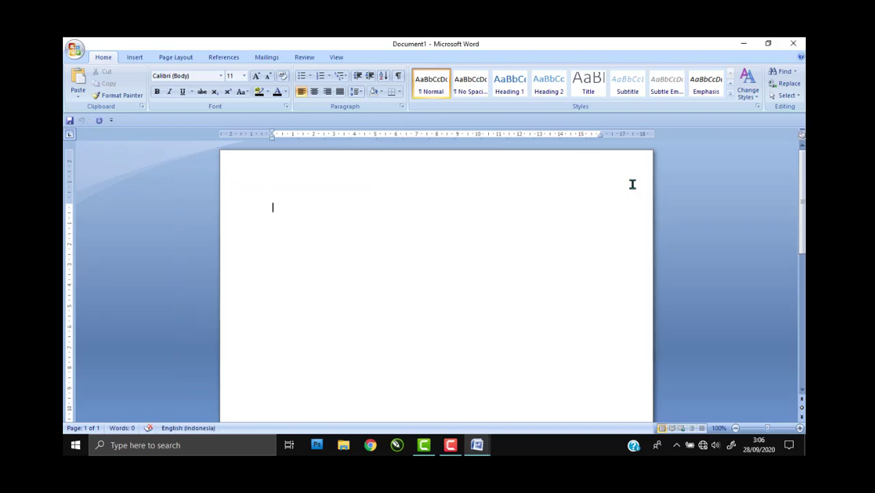
Open the existing Word file "latihan 2" from the Documents folder.
left_click(73, 50)
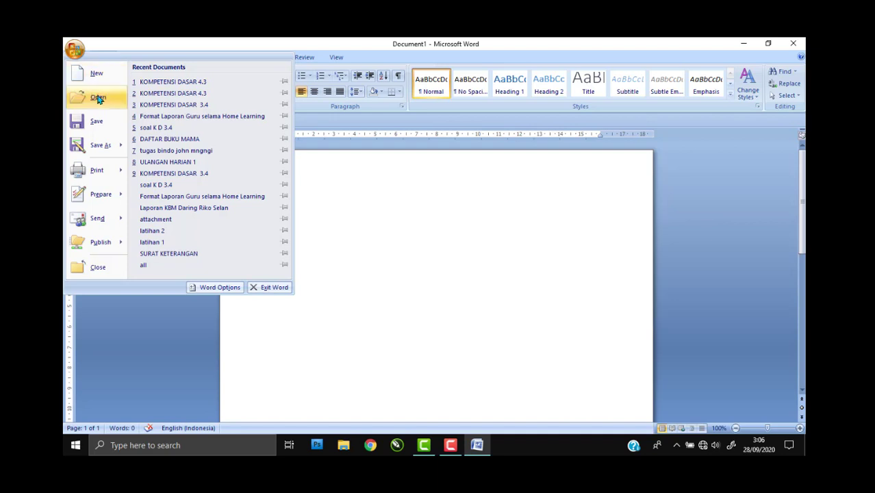
key("Escape")
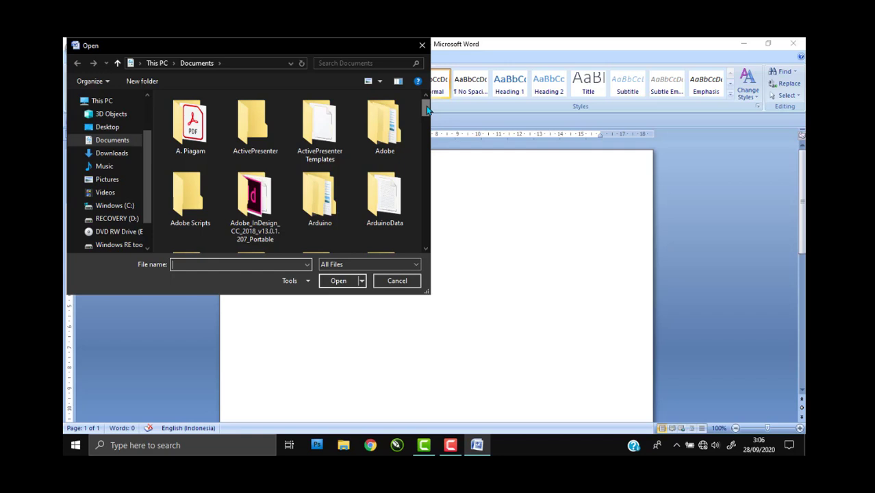
left_click_drag(427, 110, 438, 137)
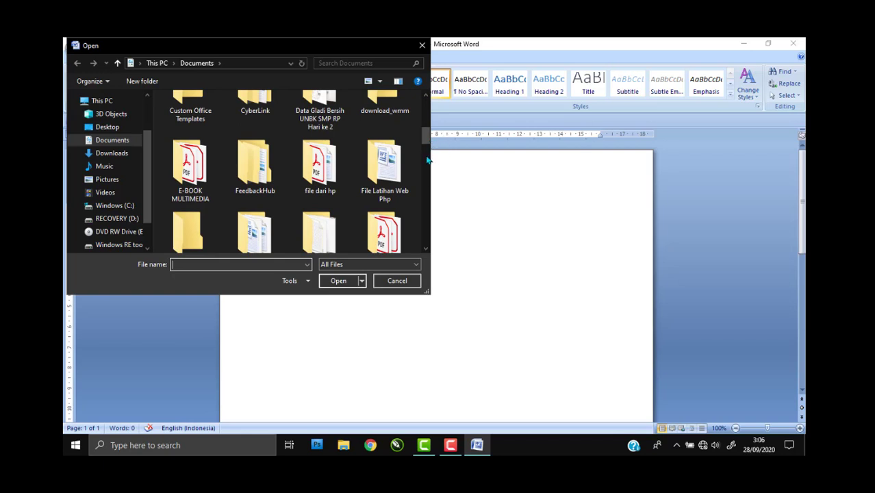
scroll(427, 160, "down", 10)
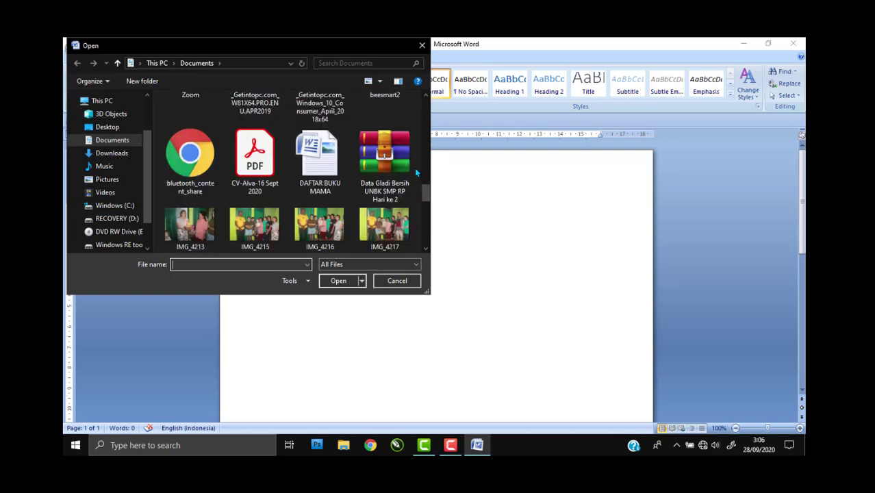
scroll(325, 165, "down", 1)
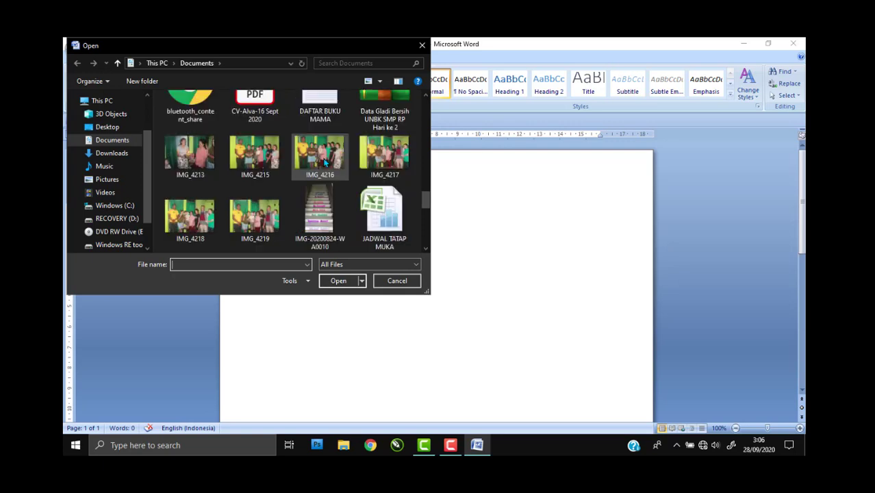
scroll(325, 162, "down", 5)
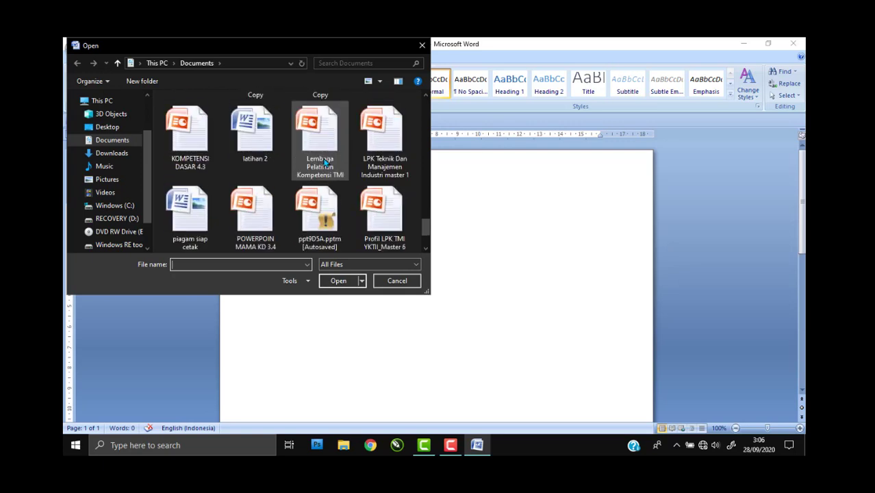
left_click(261, 141)
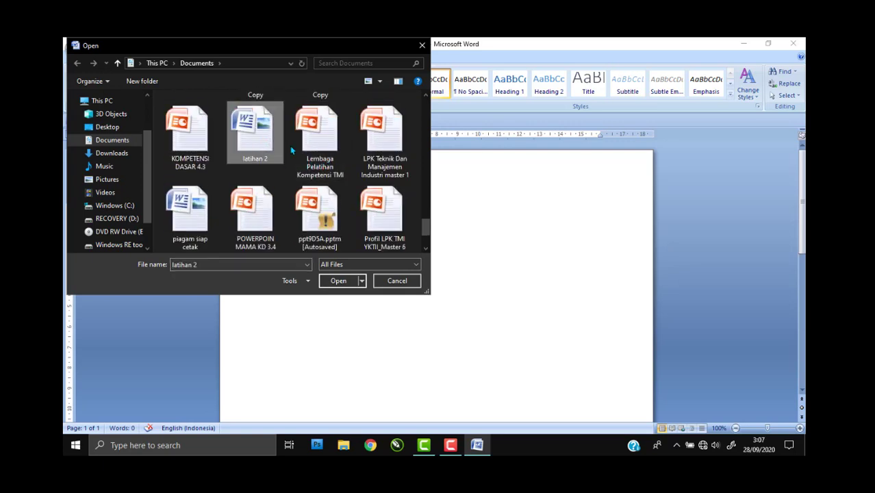
left_click(342, 282)
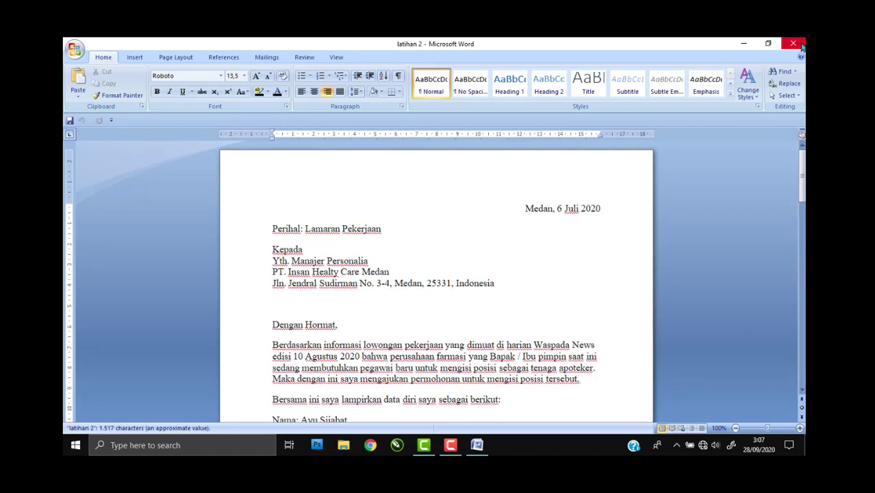
Close "latihan 2" and relaunch Microsoft Office Word 2007 from its desktop shortcut.
left_click(795, 44)
double_click(82, 137)
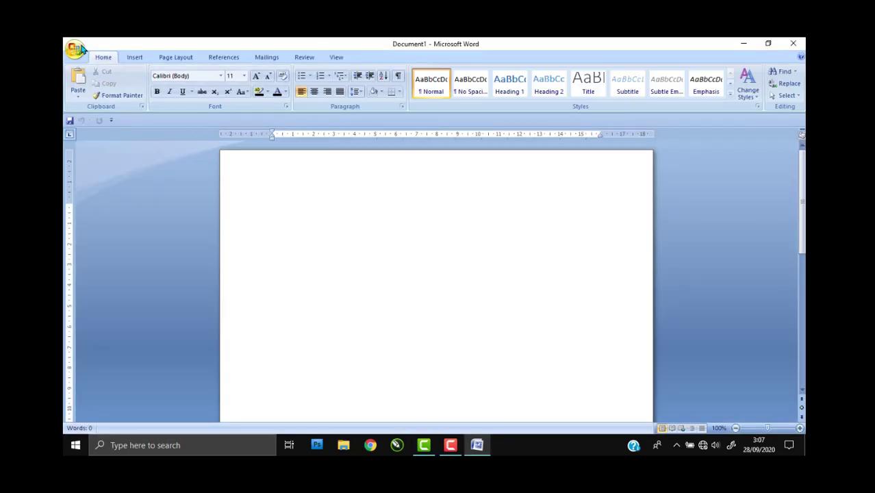
Examine the Save, Save As and Print options for the blank document.
left_click(77, 50)
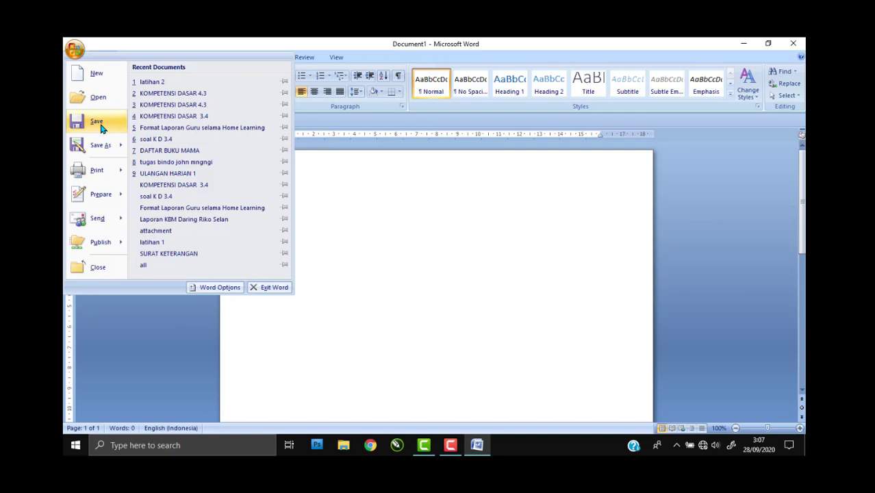
mouse_move(103, 146)
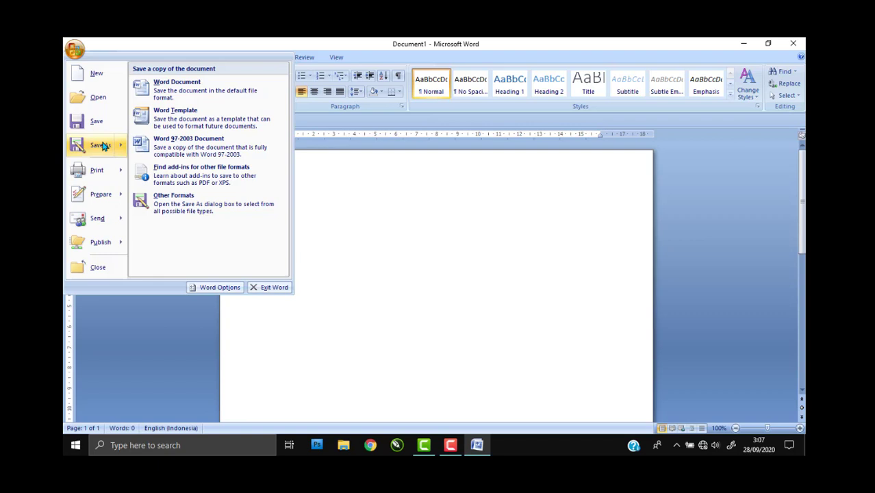
mouse_move(101, 171)
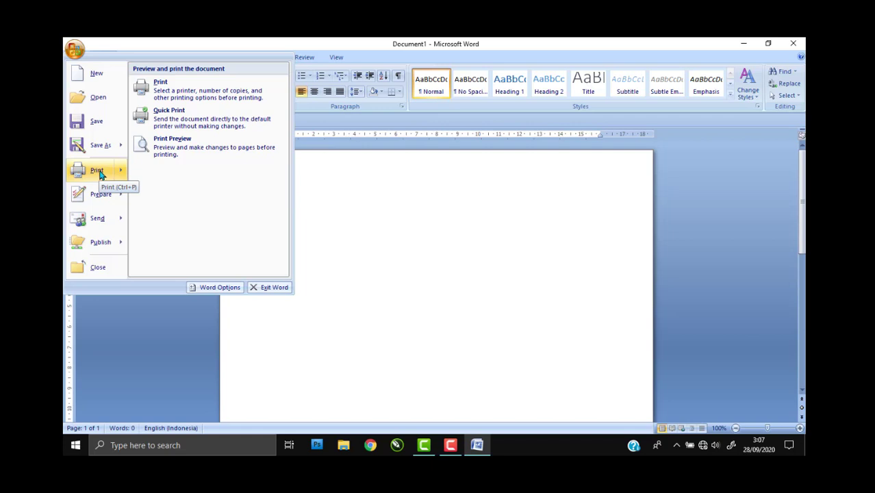
left_click(229, 195)
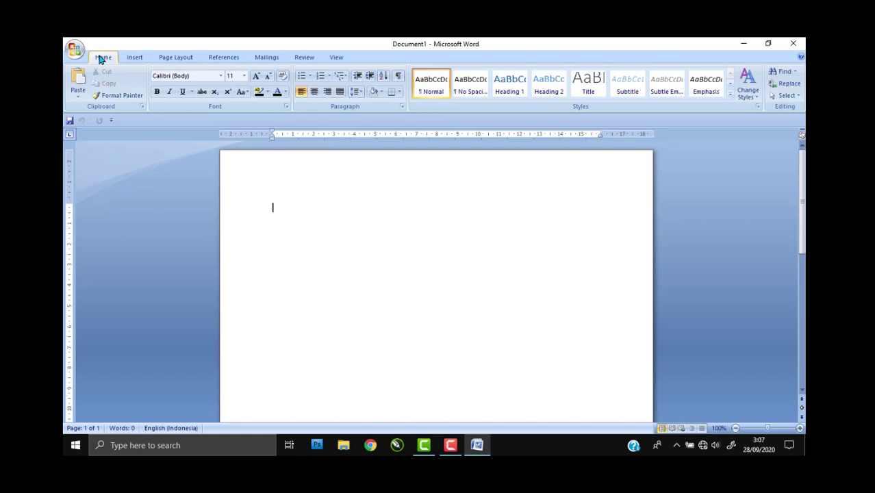
Examine the Insert, Page Layout, References, Mailings, Review and View command sets, ending back on the Home commands.
left_click(132, 59)
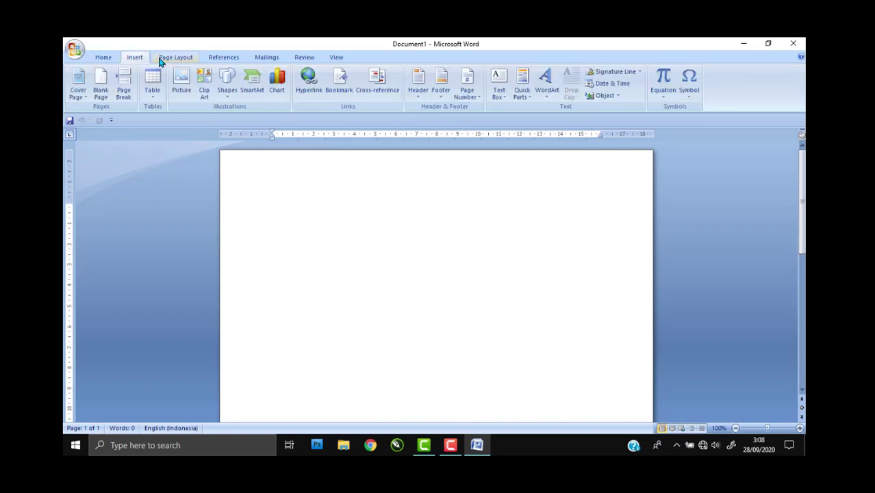
left_click(172, 59)
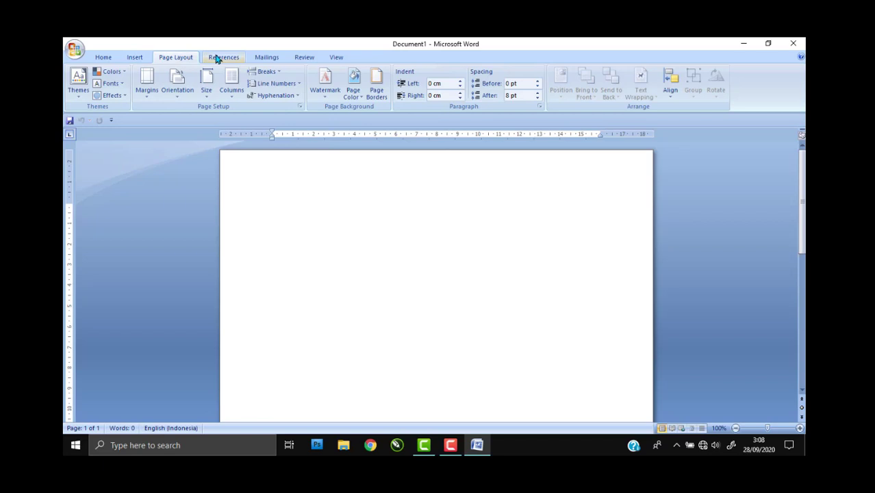
left_click(217, 58)
left_click(268, 59)
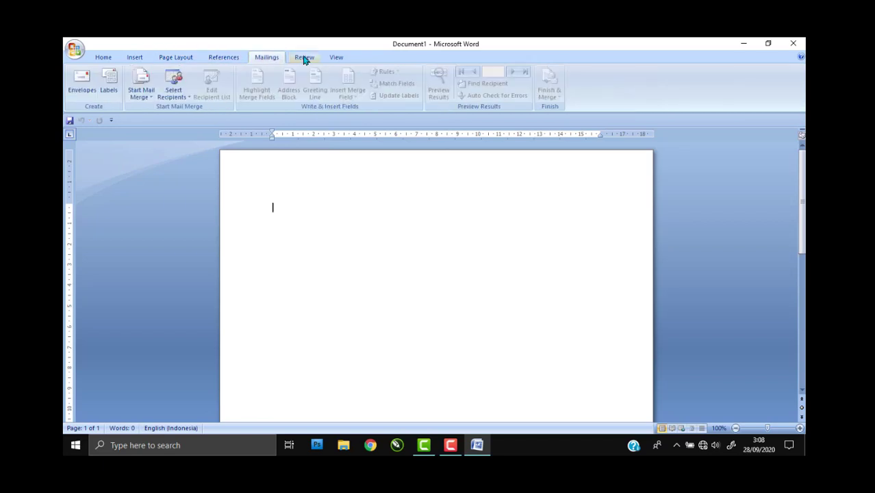
left_click(304, 59)
left_click(336, 58)
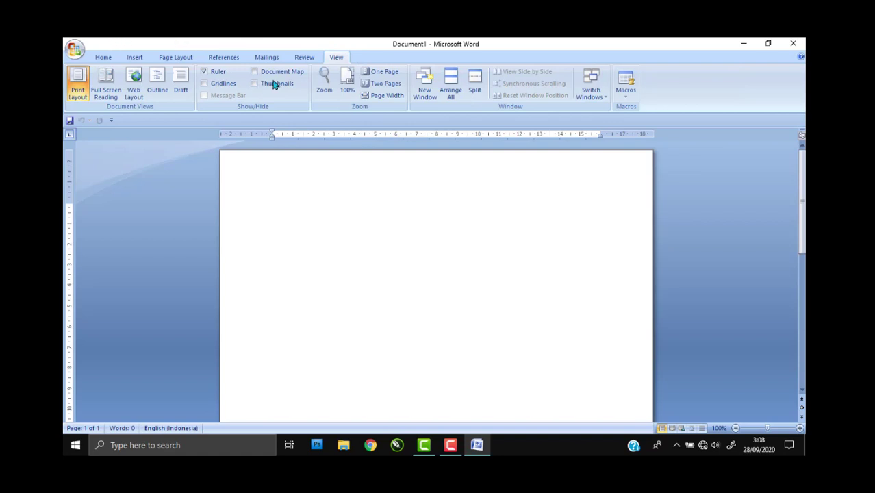
left_click(106, 59)
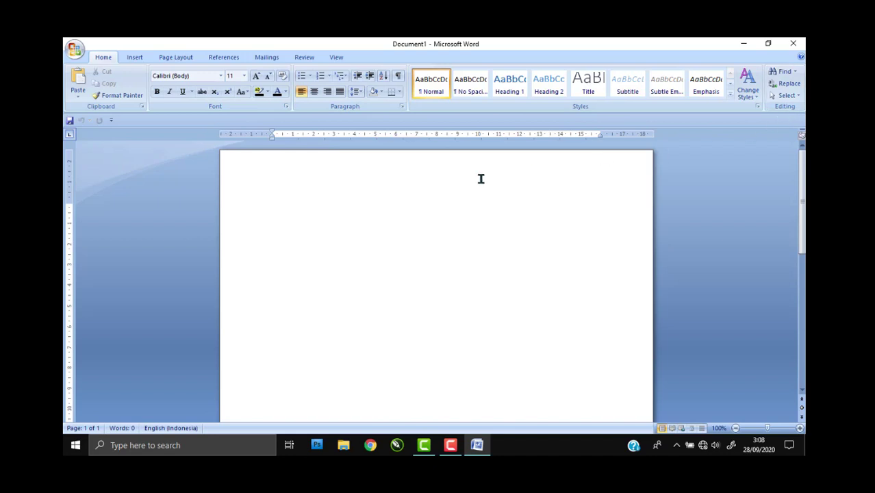
Look down the blank page and return to its beginning, and hide and reshow the rulers.
scroll(436, 280, "down", 3)
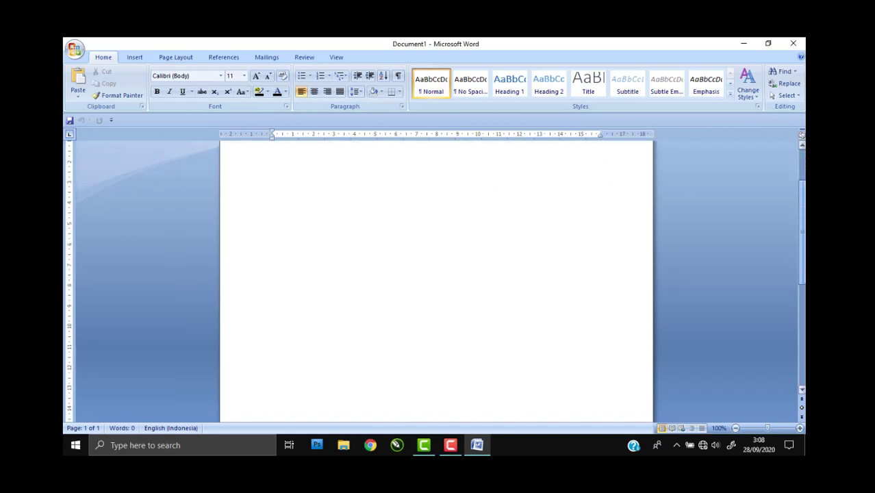
scroll(436, 281, "down", 1)
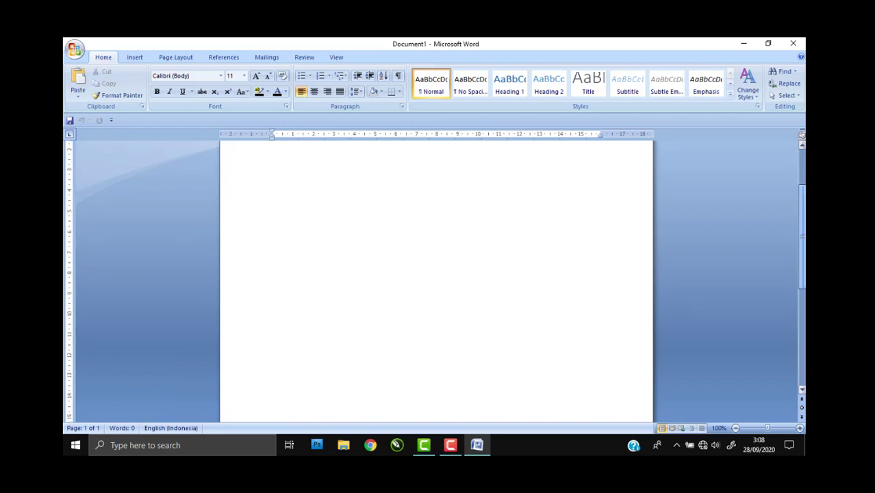
scroll(436, 280, "down", 5)
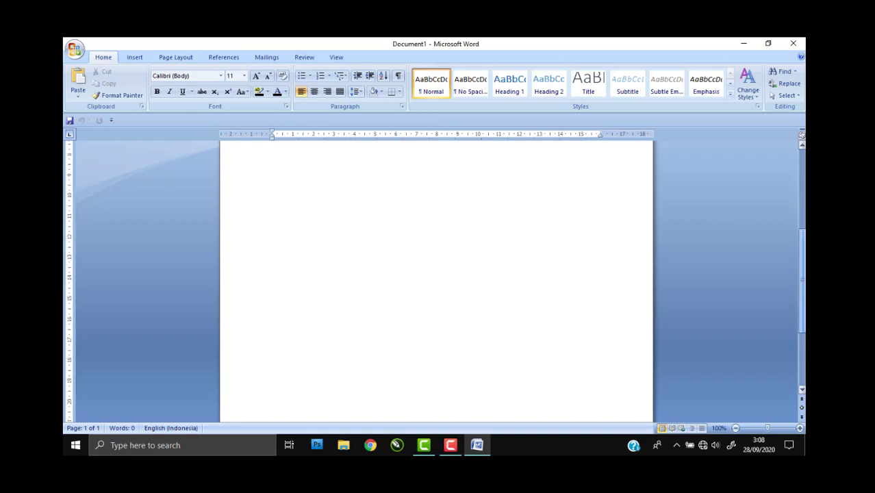
left_click_drag(803, 235, 803, 154)
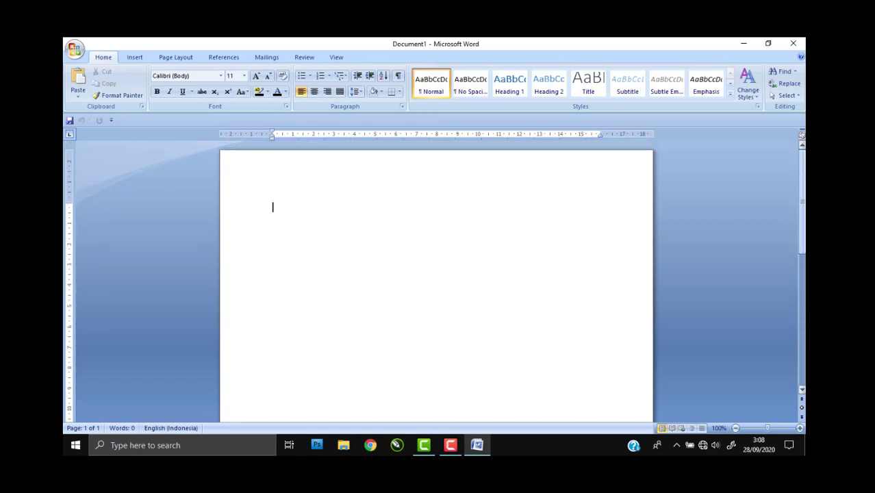
left_click(801, 137)
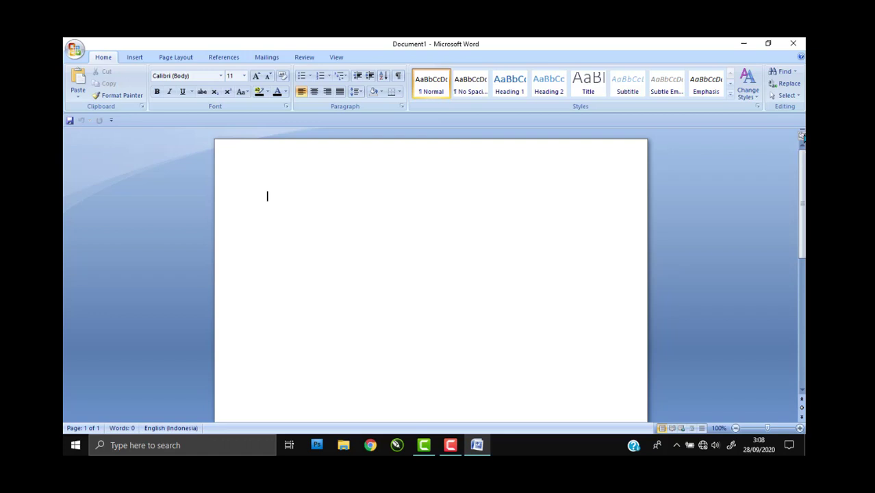
left_click(801, 137)
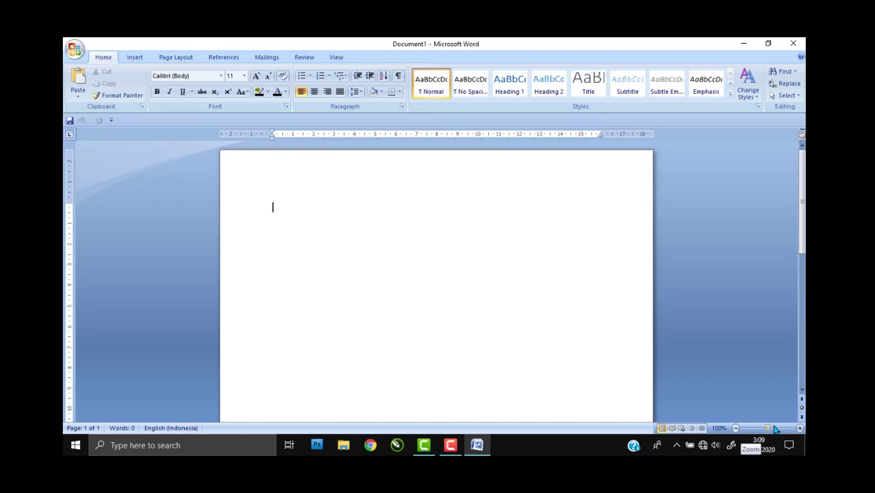
Set the page zoom to 89% and view the document in Full Screen Reading and Web Layout before returning to Print Layout.
mouse_move(768, 428)
left_mouse_down()
mouse_move(752, 428)
mouse_move(778, 430)
mouse_move(766, 428)
left_mouse_up()
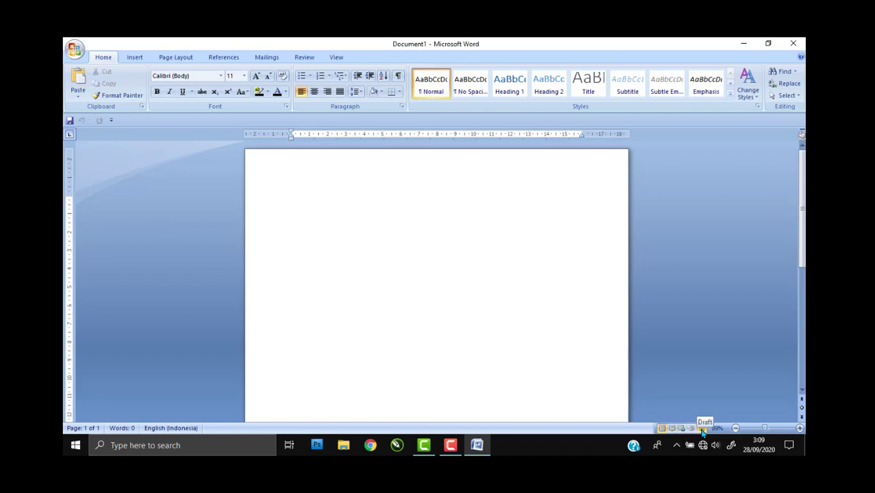
left_click(673, 429)
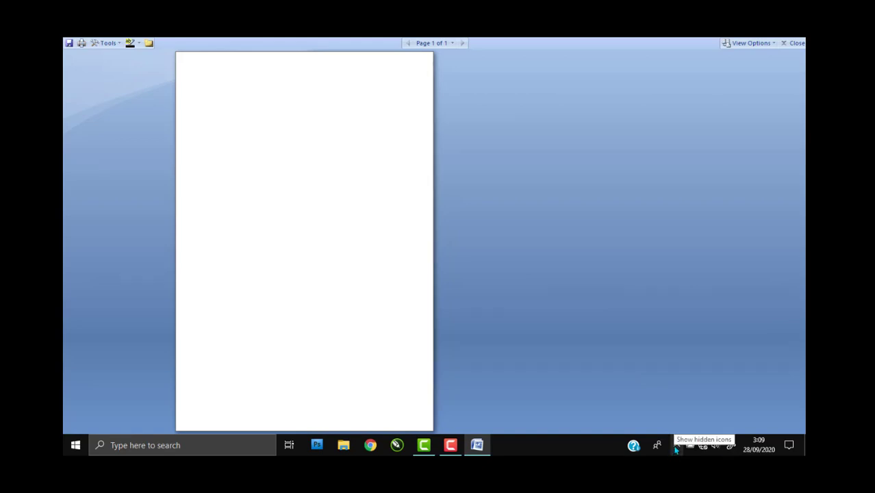
key("Escape")
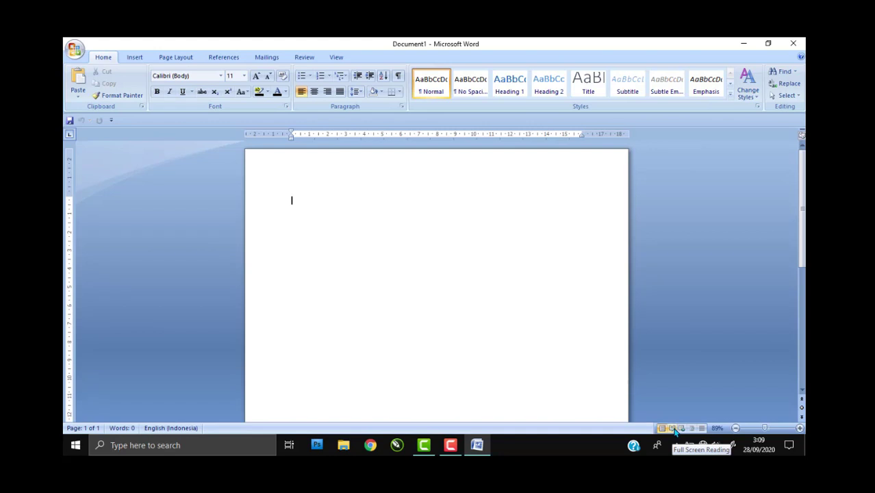
left_click(682, 429)
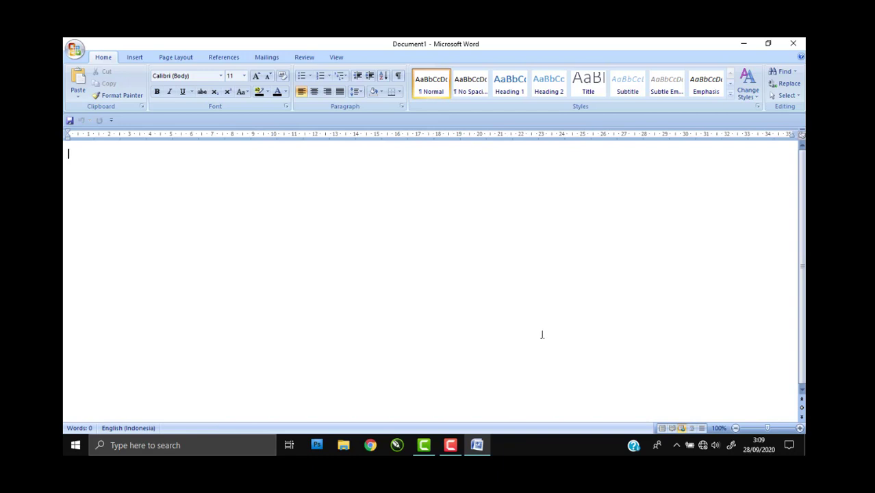
left_click(662, 429)
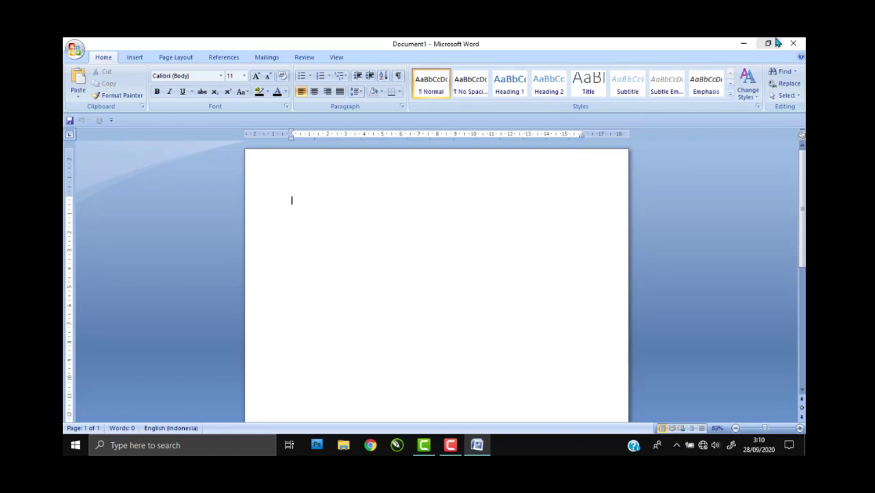
Minimize the document window and bring it back, restore it down to a smaller size, and maximize it again.
left_click(742, 45)
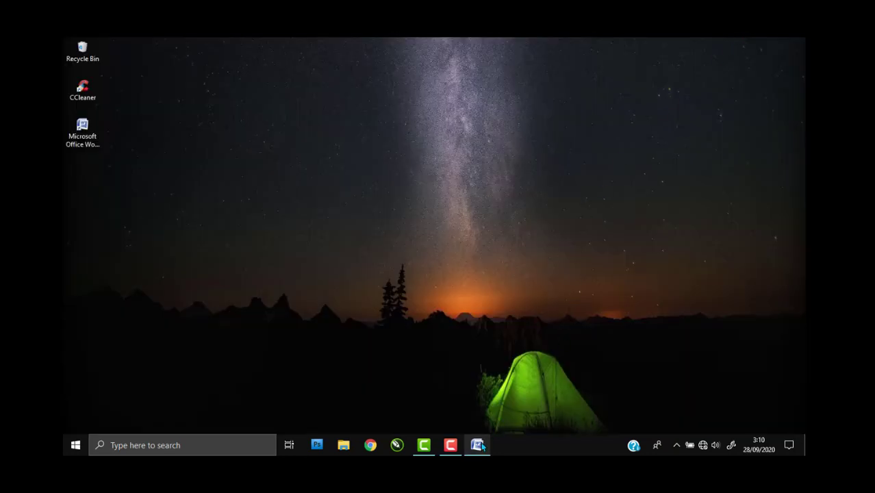
mouse_move(479, 443)
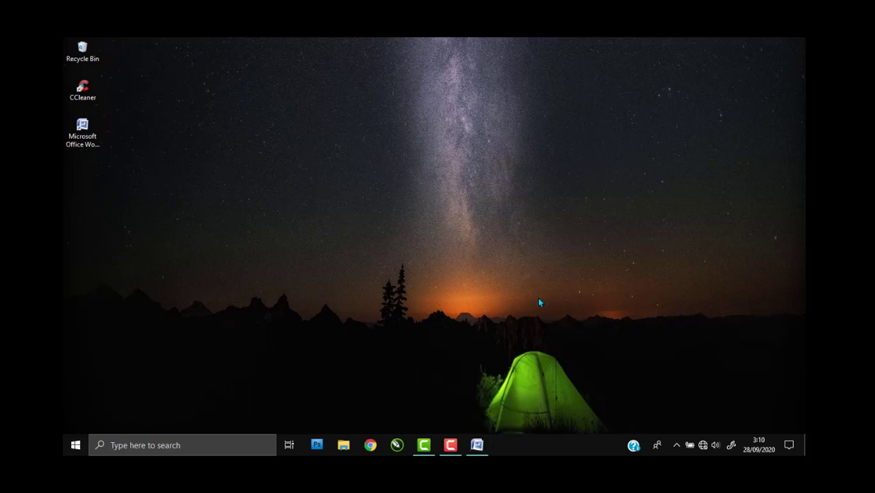
left_click(477, 445)
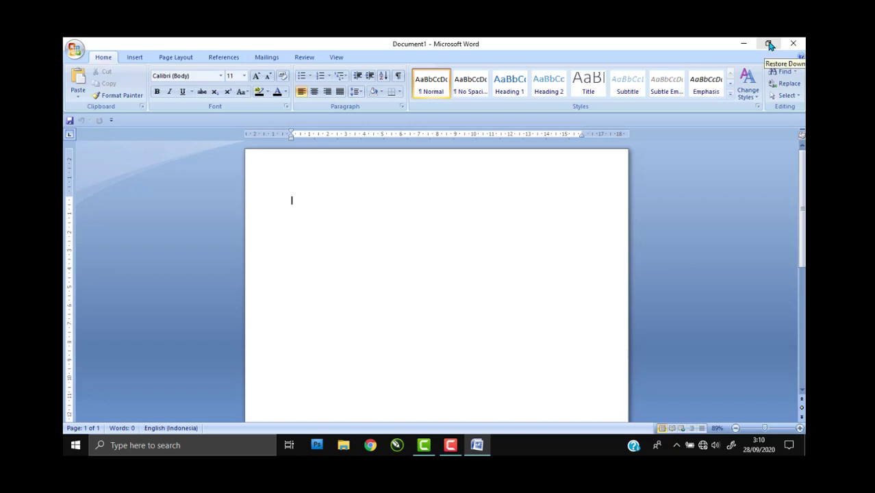
left_click(770, 45)
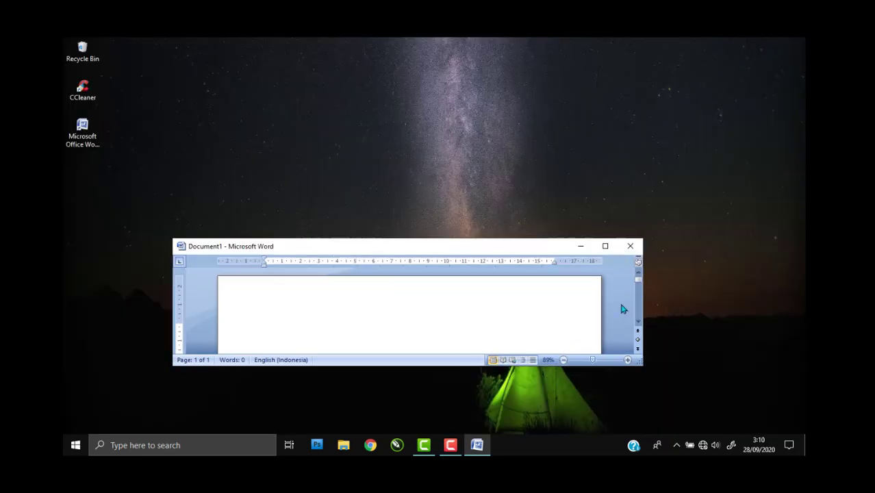
left_click(605, 248)
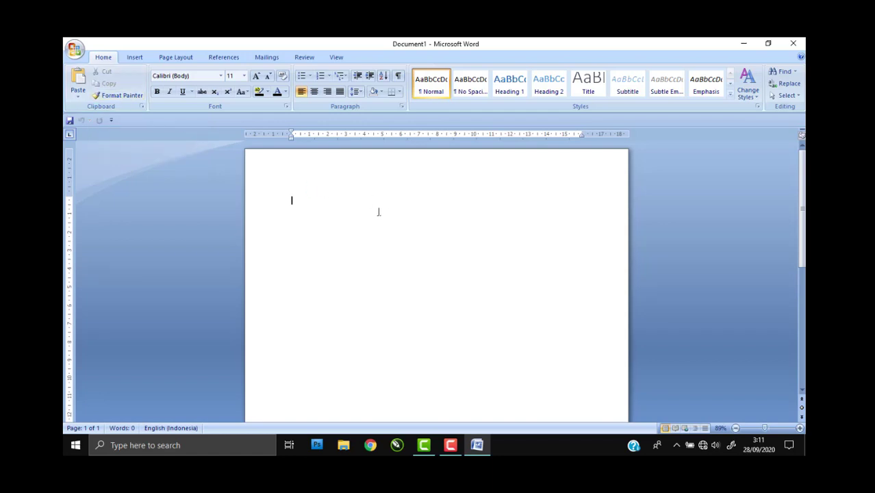
type("ahaha")
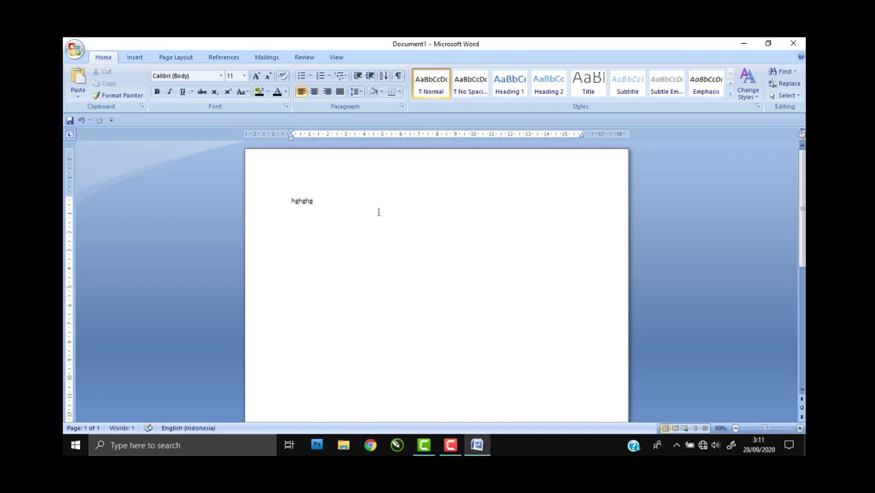
key("BackSpace")
key("BackSpace")
key("BackSpace")
key("BackSpace")
key("BackSpace")
key("BackSpace")
Enter the text "Smks tecmati plus" in the document and paste a copy of it after the original on the same line.
type("smks tecmati plus")
left_click_drag(330, 200, 289, 202)
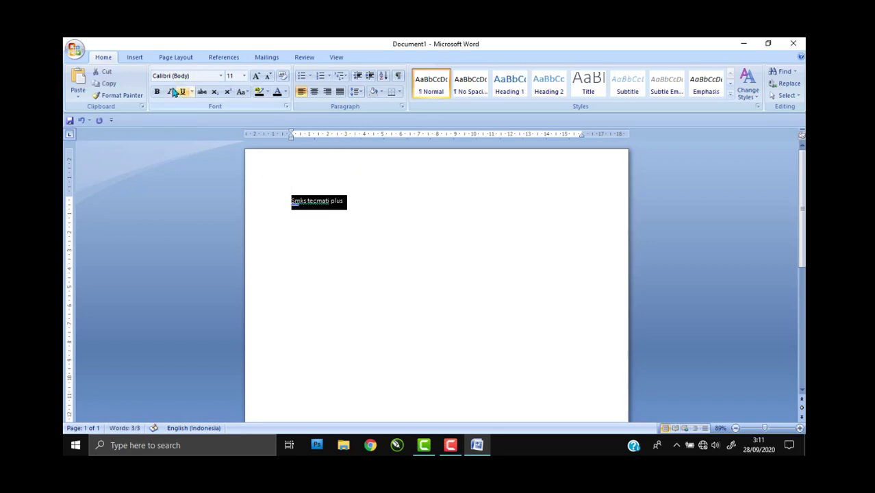
left_click(110, 84)
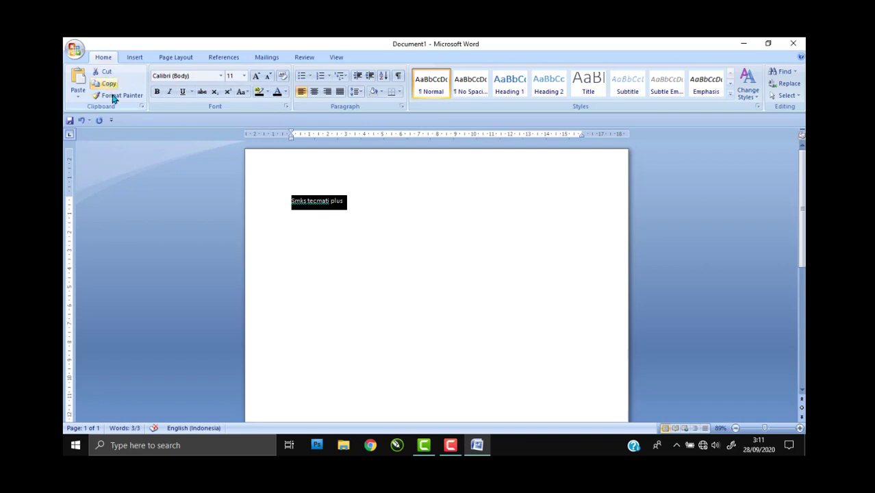
left_click(372, 208)
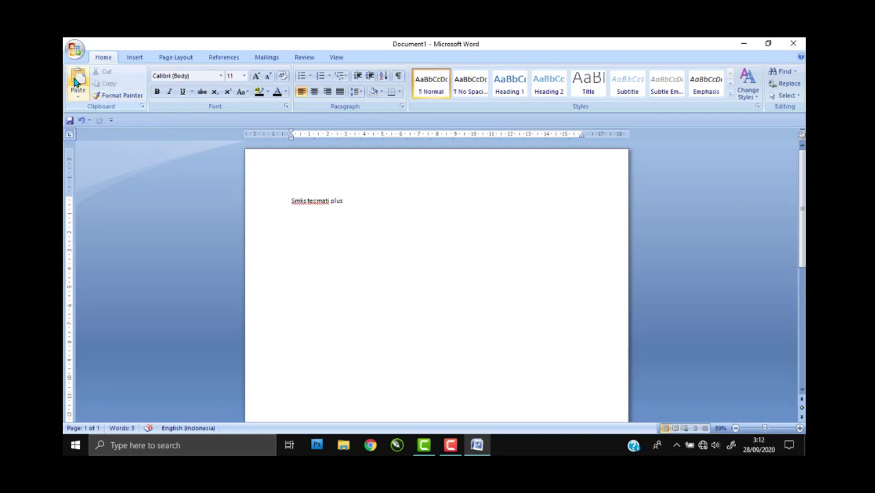
left_click(77, 79)
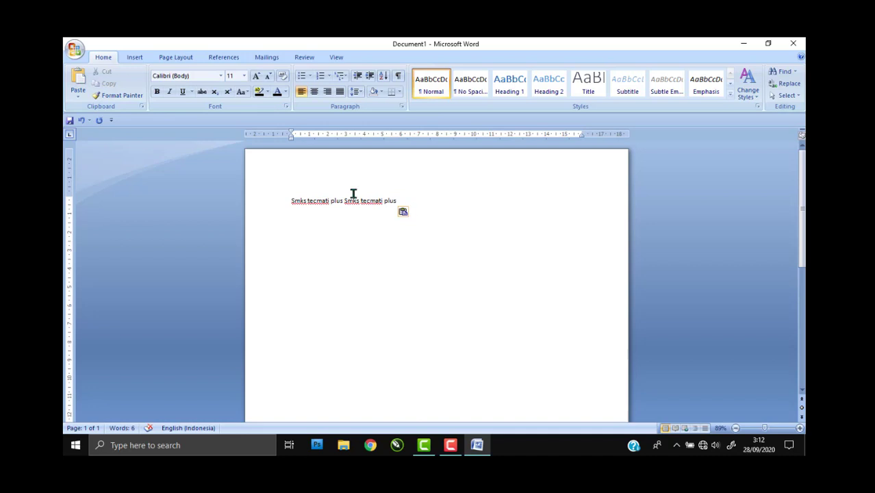
Paste the copied "Smks tecmati plus" text onto seven new lines below the first line.
key("Return")
key("ctrl+v")
key("Return")
key("ctrl+v")
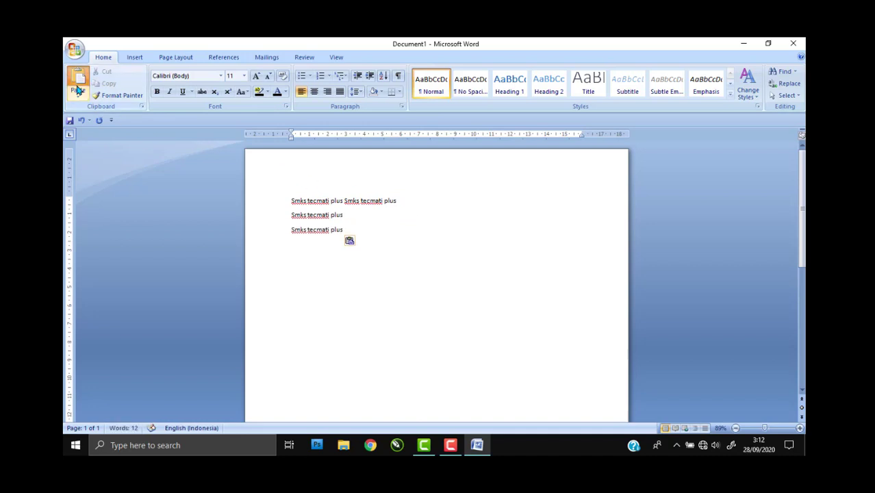
key("Return")
key("ctrl+v")
key("Return")
key("ctrl+v")
key("Return")
key("ctrl+v")
key("Return")
key("ctrl+v")
key("Return")
key("ctrl+v")
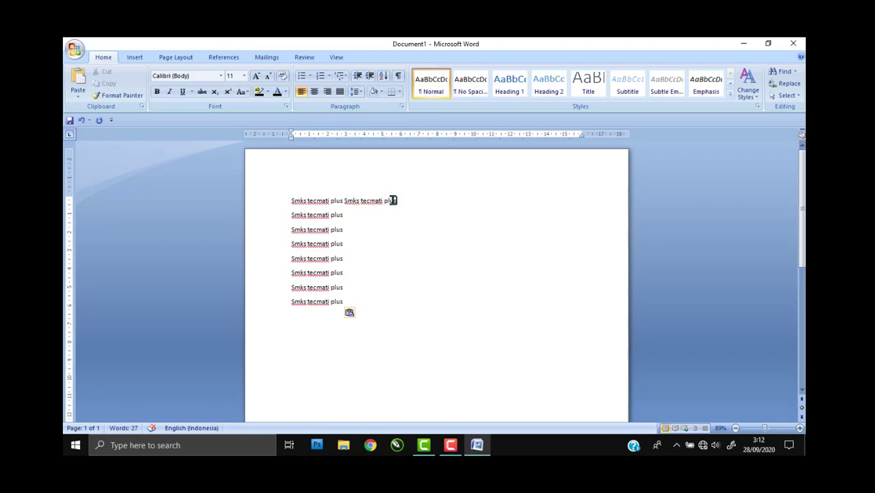
Cut the first line containing the doubled text and paste it below the last line.
left_click_drag(395, 200, 291, 192)
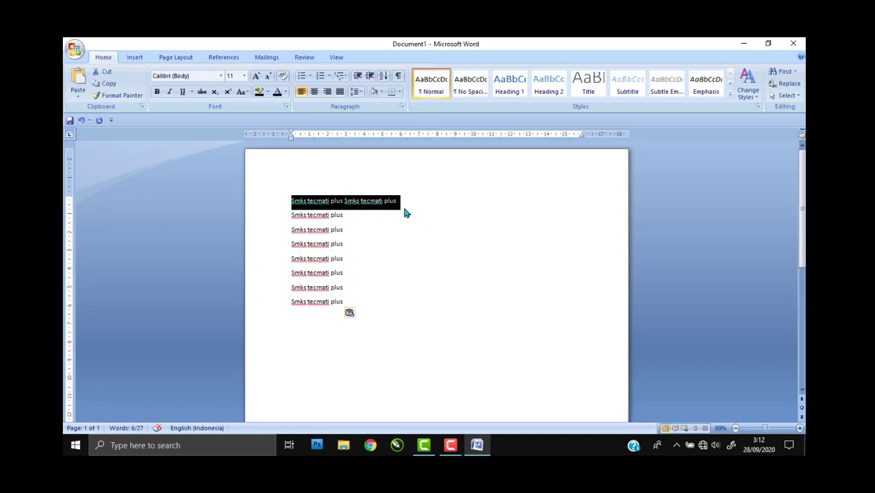
left_click(108, 75)
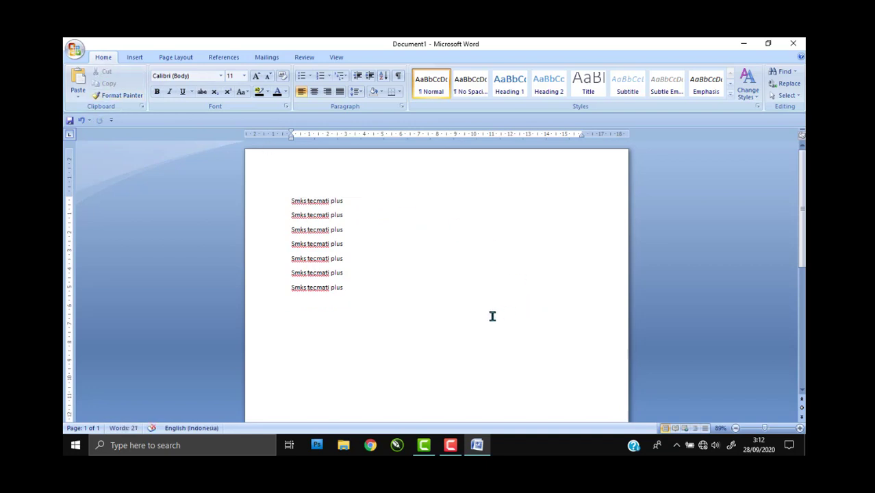
left_click(304, 305)
left_click(78, 78)
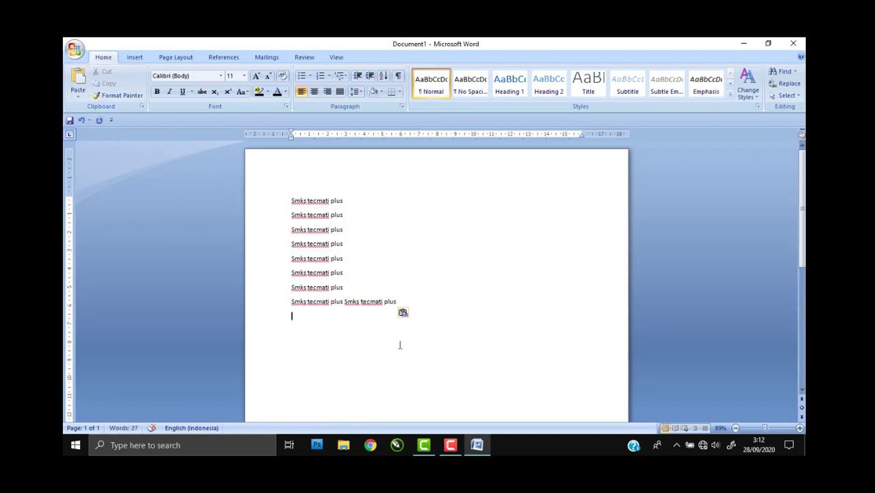
key("Return")
Copy the formatting of the last line and apply it to the lines above with Format Painter.
left_click(414, 304)
left_click(124, 100)
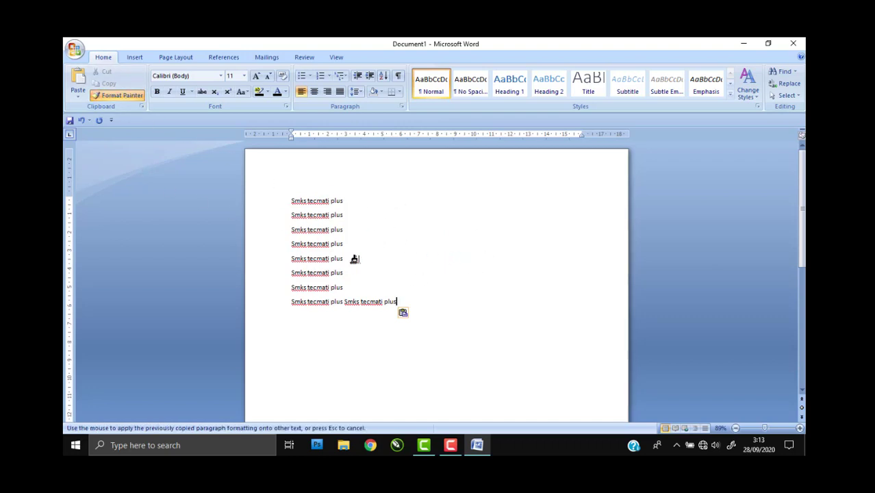
mouse_move(347, 274)
left_mouse_down()
mouse_move(325, 204)
mouse_move(287, 195)
left_mouse_up()
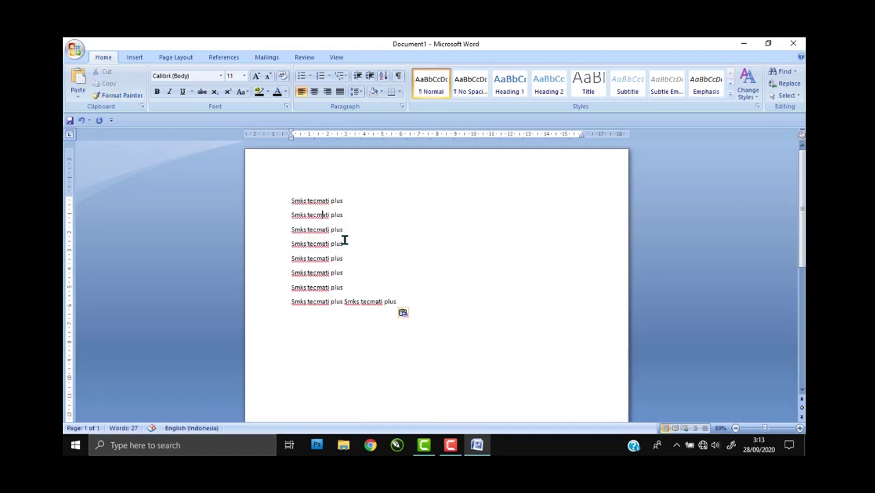
left_click(394, 260)
Change the font of all the "Smks tecmati plus" lines to Times New Roman.
left_click_drag(399, 304, 250, 162)
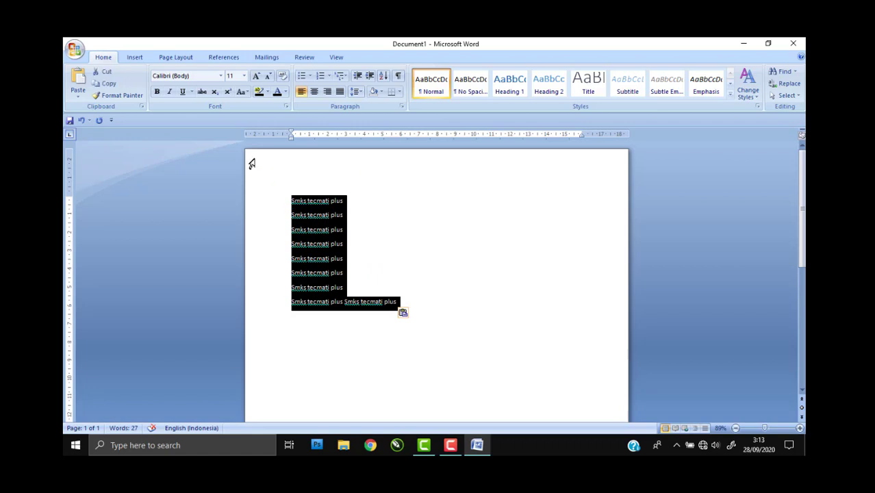
left_click(221, 77)
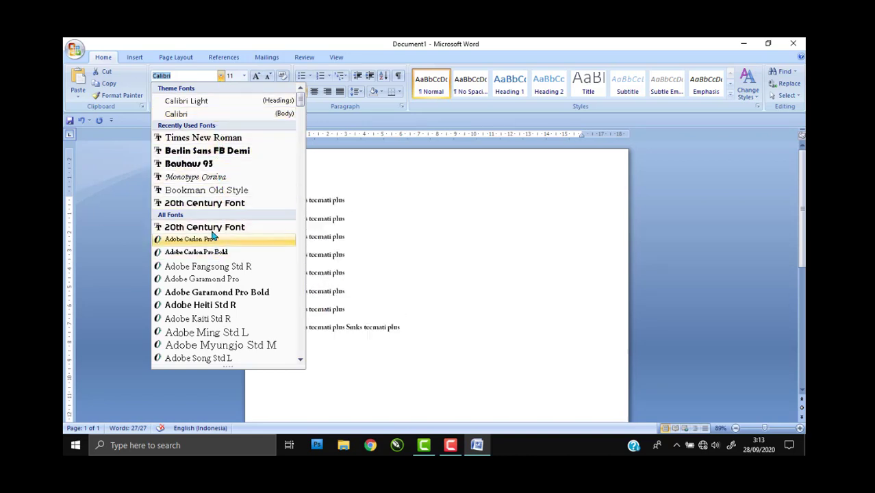
left_click(197, 140)
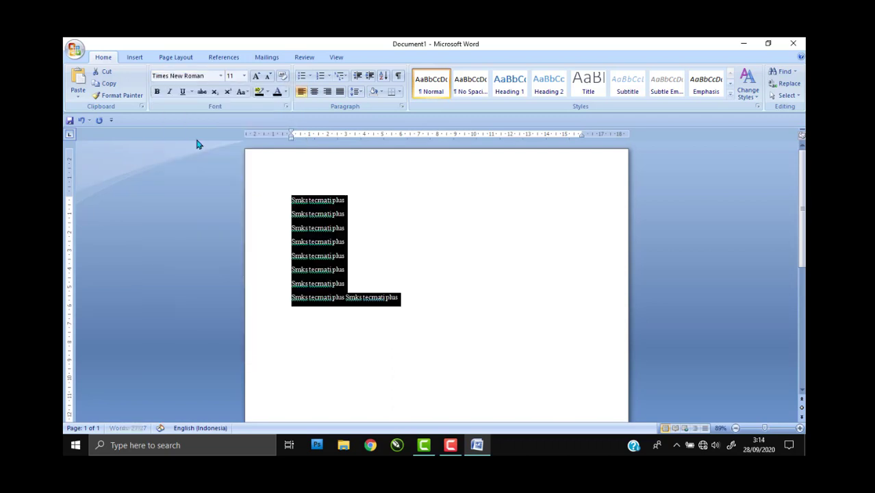
Change the font of all the sample lines to Monotype Corsiva.
left_click(220, 76)
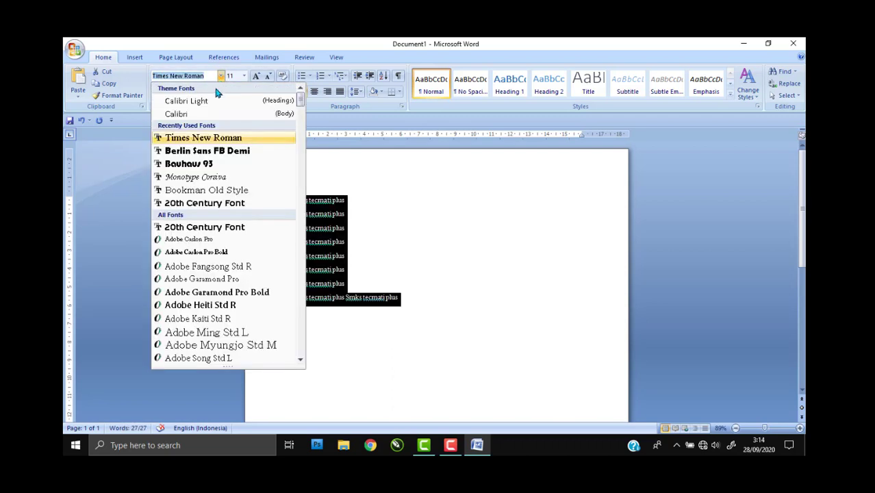
left_click(212, 177)
left_click(336, 217)
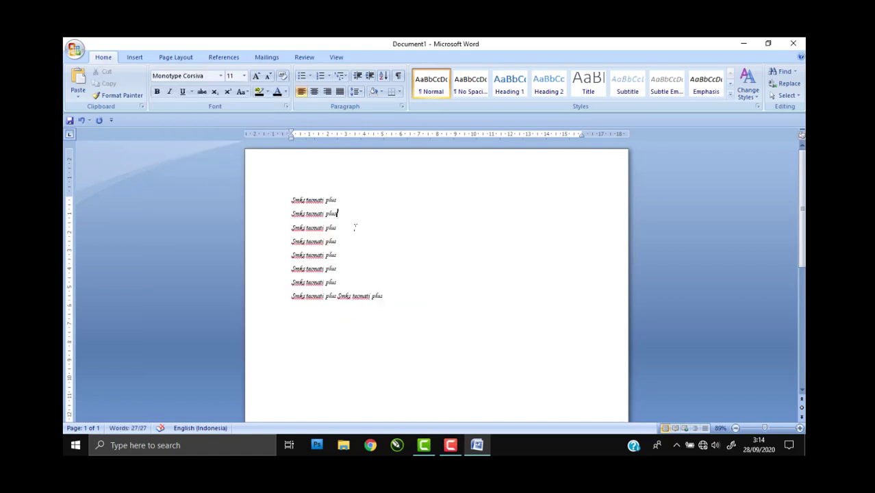
left_click(409, 298)
left_click_drag(385, 290, 306, 242)
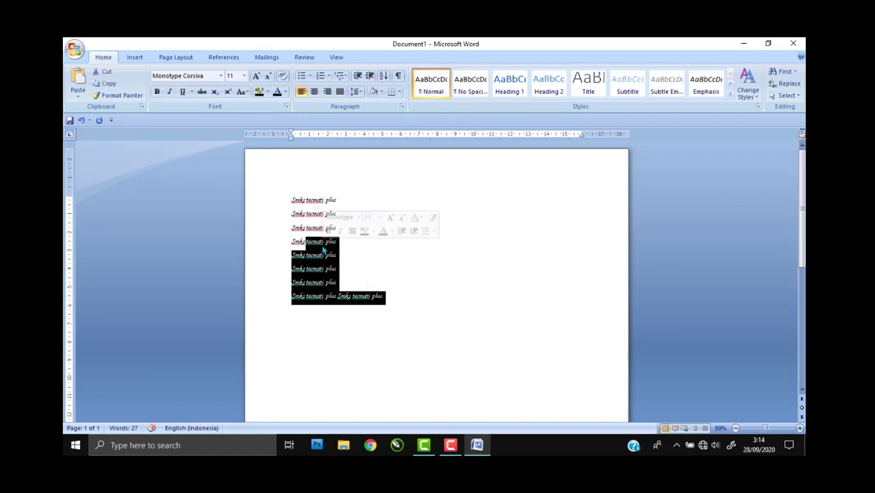
left_click(480, 285)
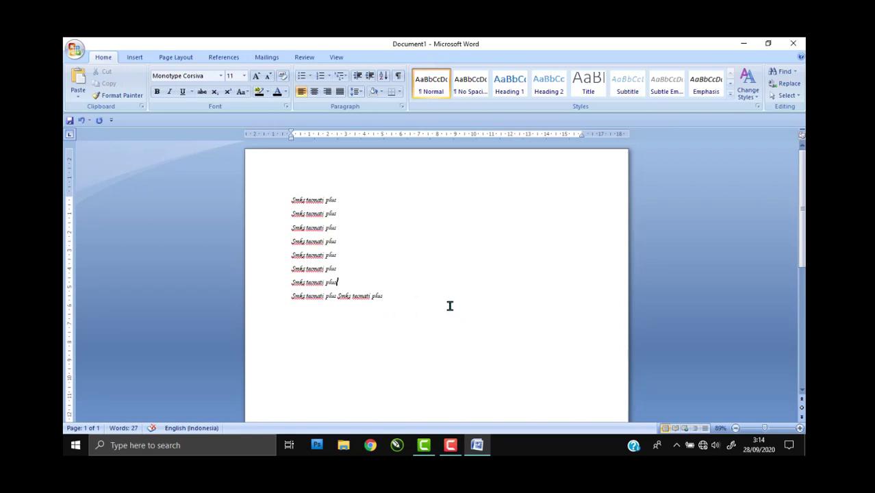
Make all the "Smks tecmati plus" lines bold.
left_click_drag(383, 296, 291, 200)
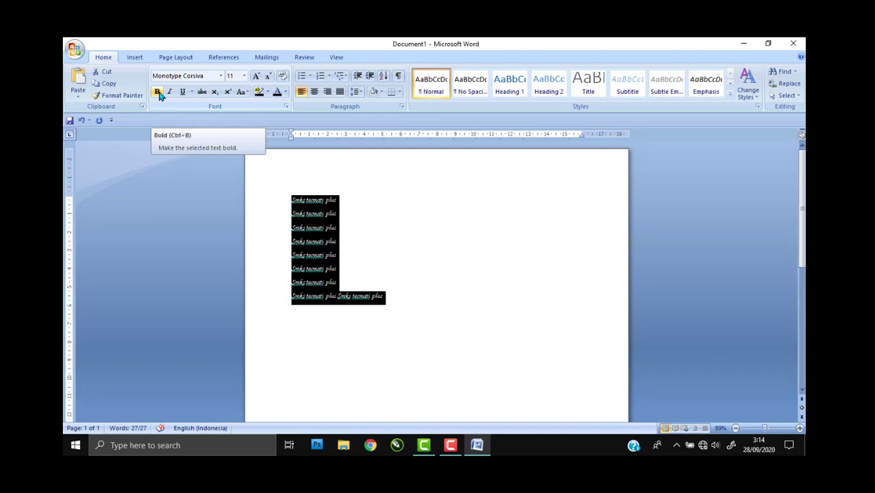
left_click(158, 94)
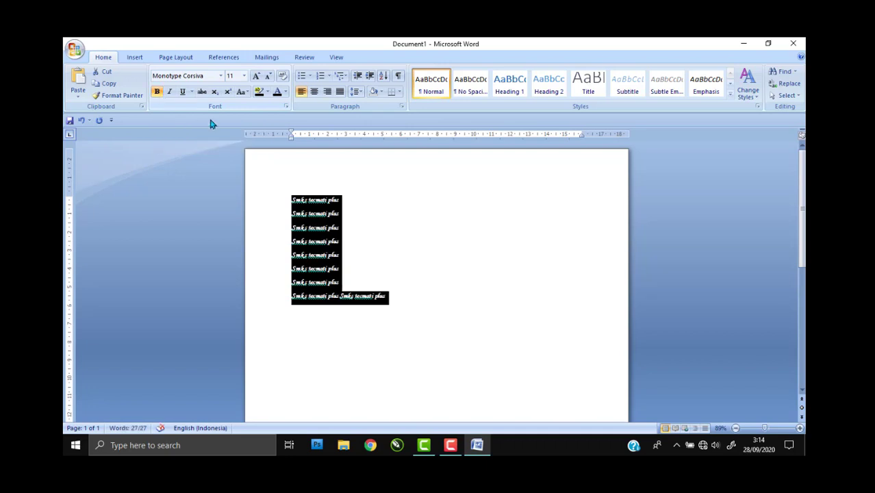
left_click(418, 306)
Apply italic formatting to all the "Smks tecmati plus" lines.
left_click_drag(415, 312, 290, 200)
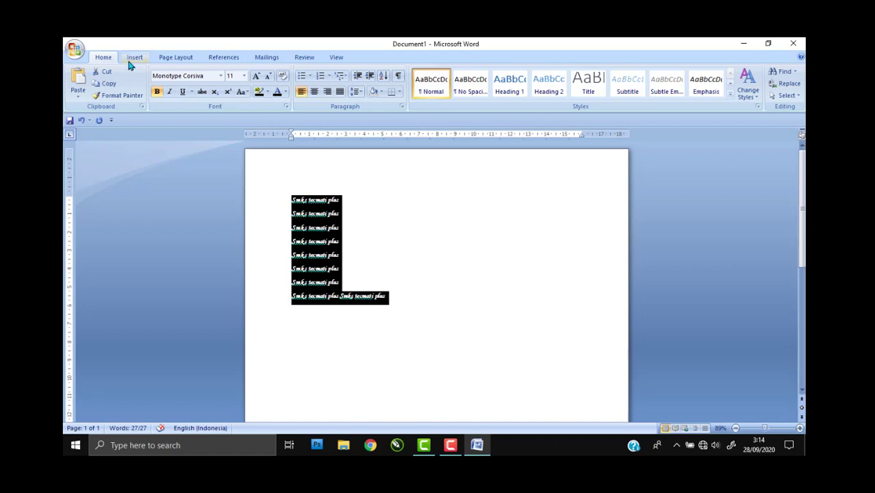
left_click(171, 92)
left_click(347, 243)
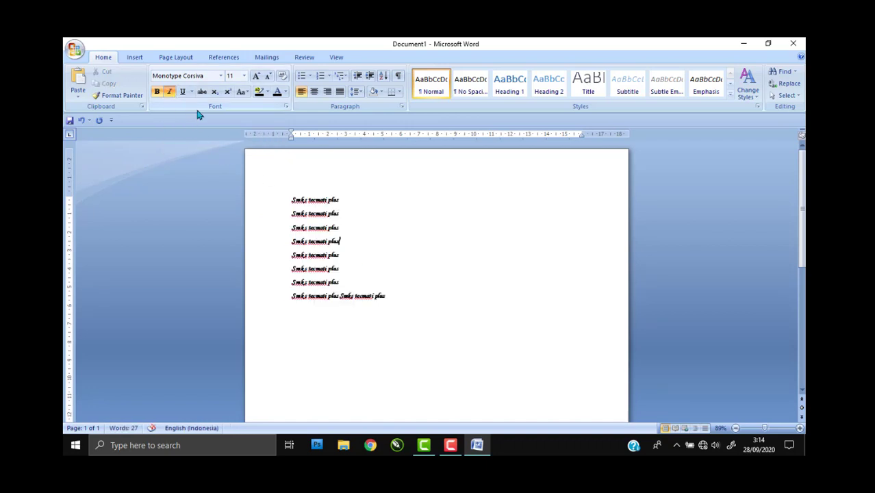
left_click(333, 226)
Remove the bold formatting from all the sample lines and toggle italic, leaving the text italic.
left_click_drag(411, 319, 275, 187)
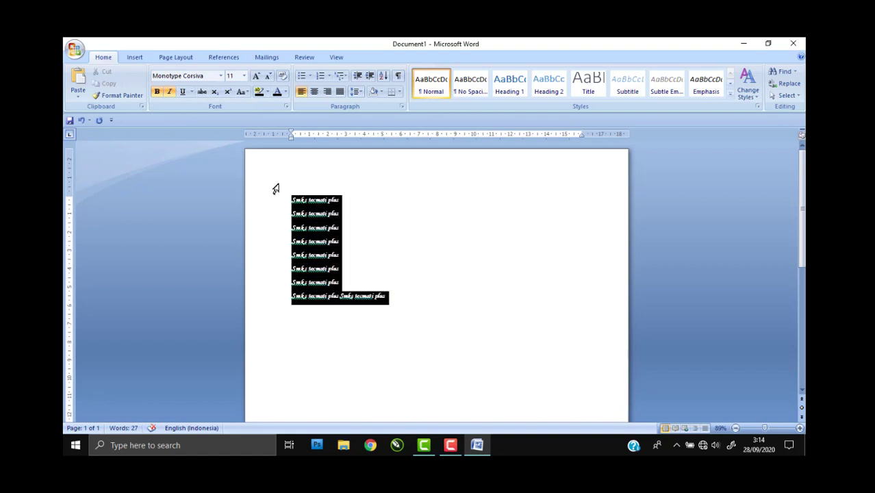
left_click(160, 93)
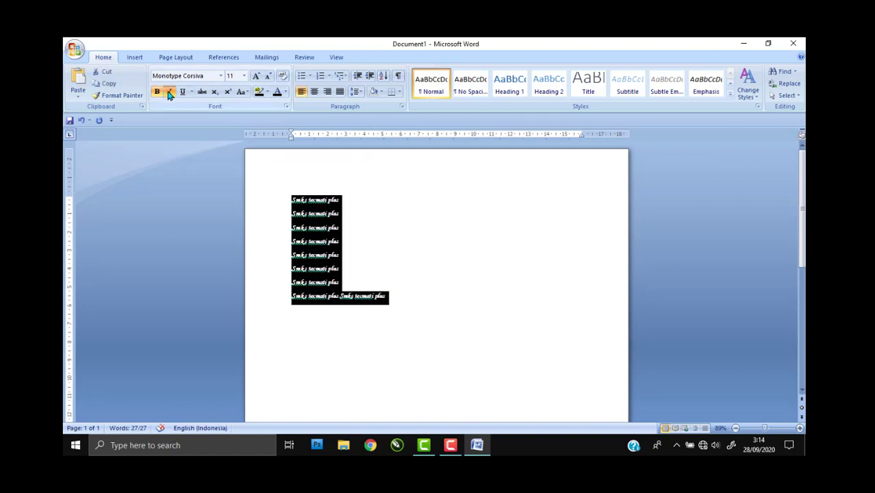
left_click(157, 93)
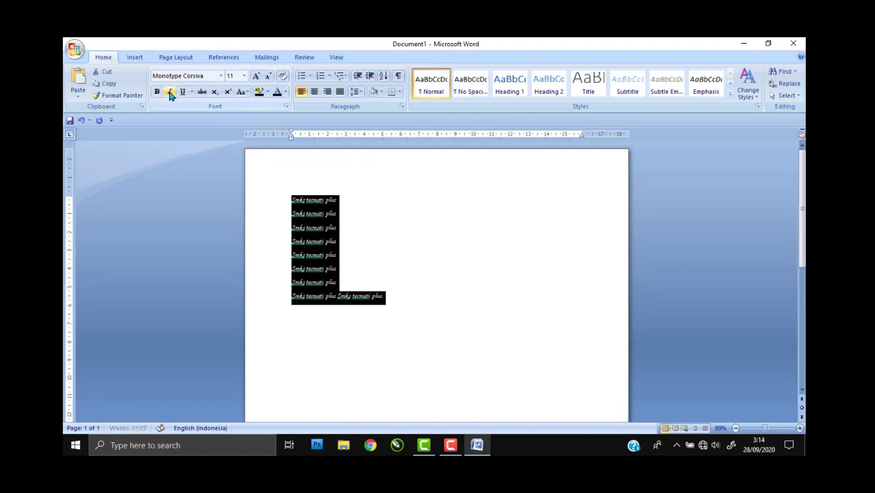
left_click(170, 94)
Set the font of all the sample lines to the theme body font Calibri.
left_click(220, 76)
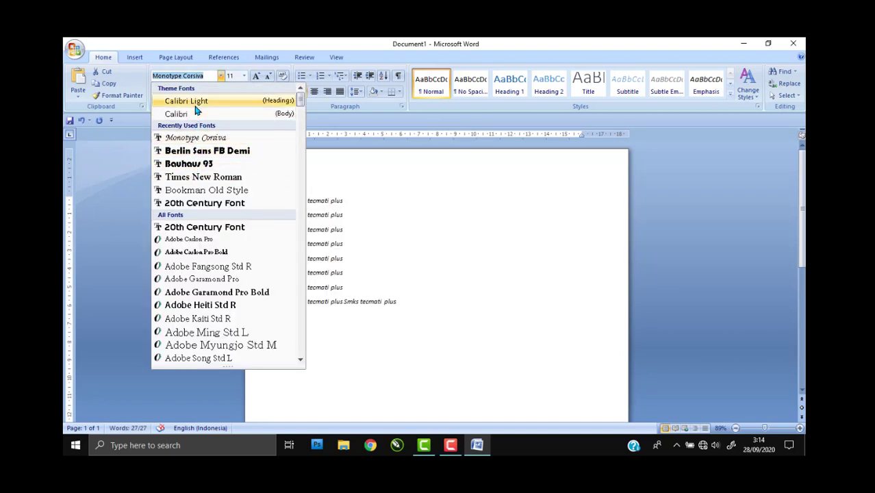
left_click(194, 114)
left_click(359, 250)
Switch italic off and back on for all the sample lines.
left_click_drag(403, 304, 291, 198)
left_click(171, 94)
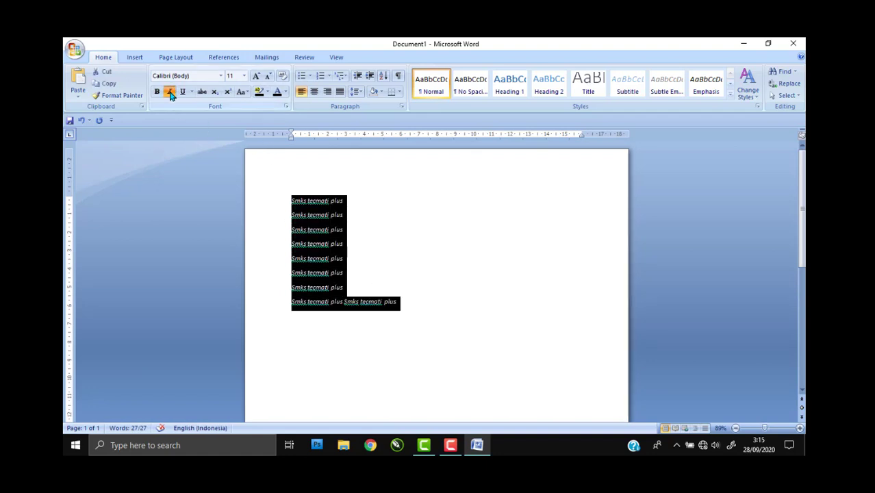
left_click(171, 95)
left_click(367, 261)
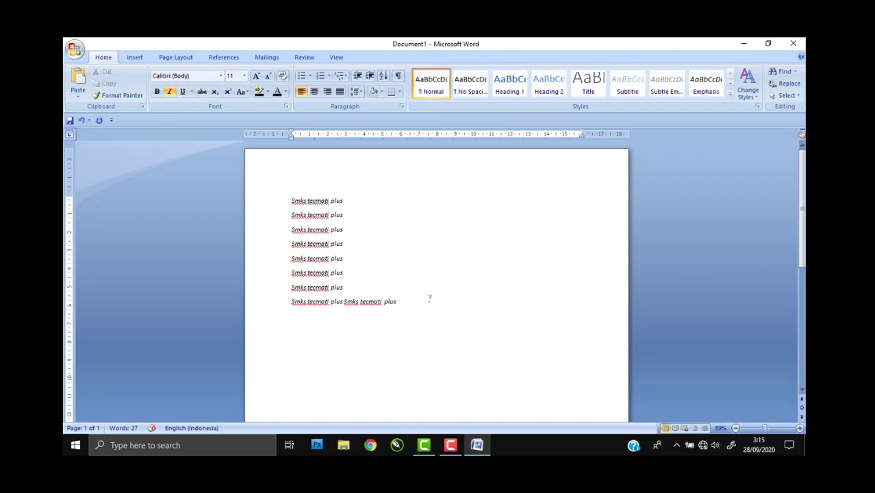
Underline all the "Smks tecmati plus" lines.
left_click_drag(429, 298, 250, 195)
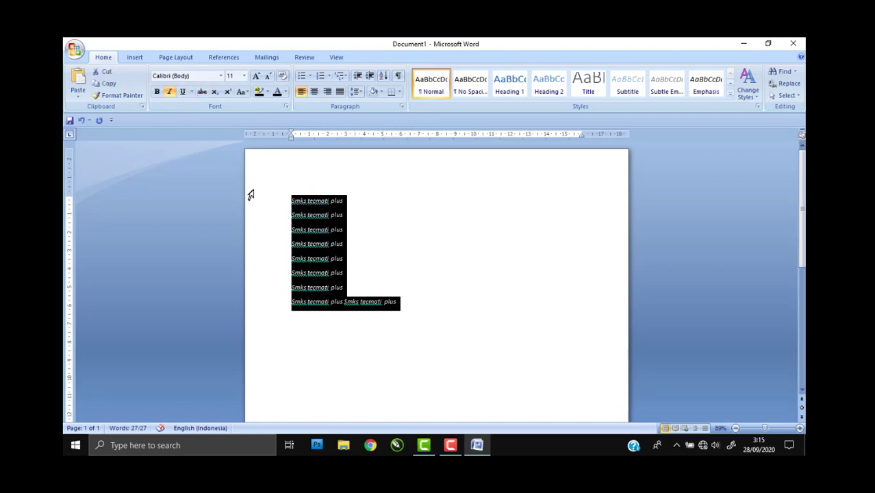
left_click(182, 91)
left_click(335, 278)
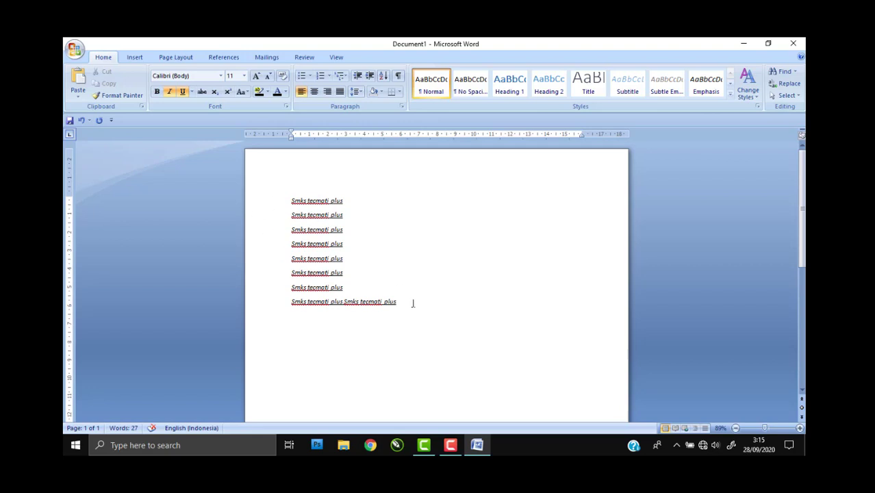
Set the font color of all the sample lines to the standard blue.
left_click_drag(411, 302, 299, 197)
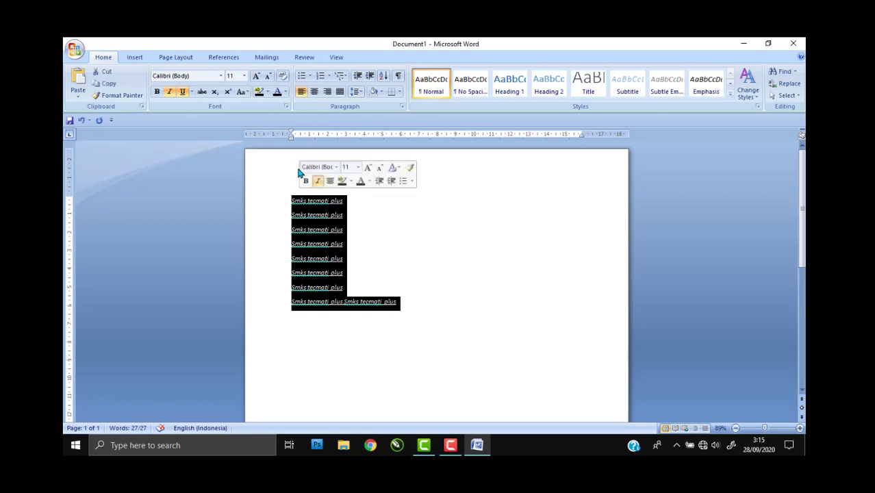
left_click(285, 93)
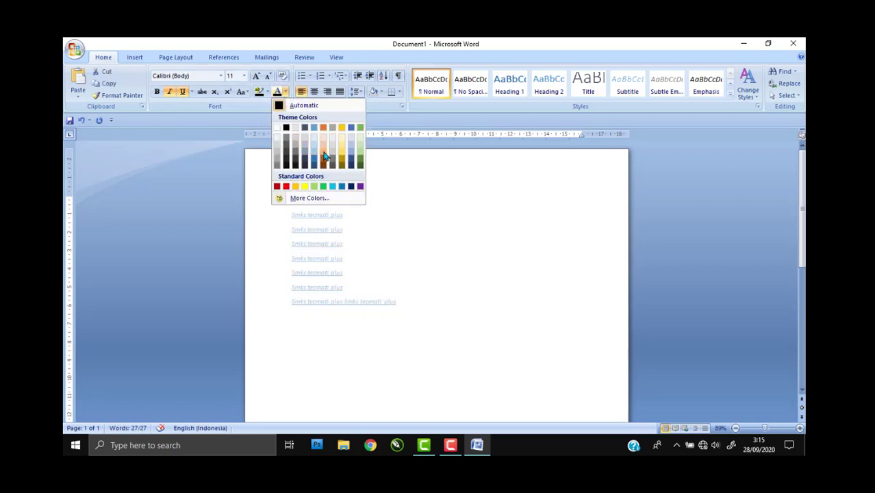
left_click(284, 93)
left_click(285, 93)
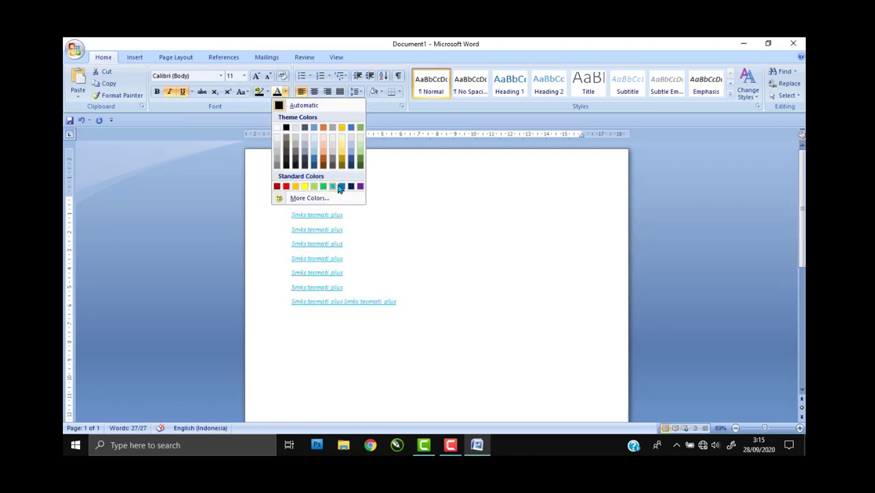
left_click(340, 186)
left_click(328, 201)
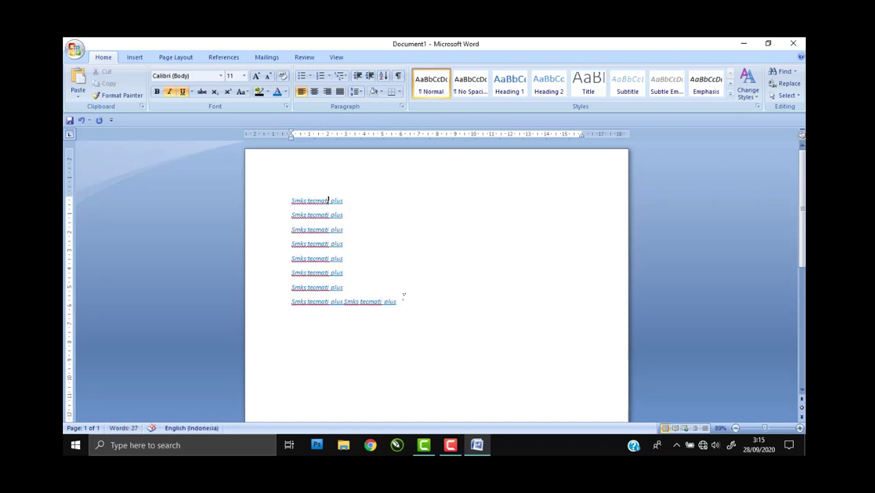
Highlight all the "Smks tecmati plus" lines in yellow.
left_click_drag(399, 302, 267, 168)
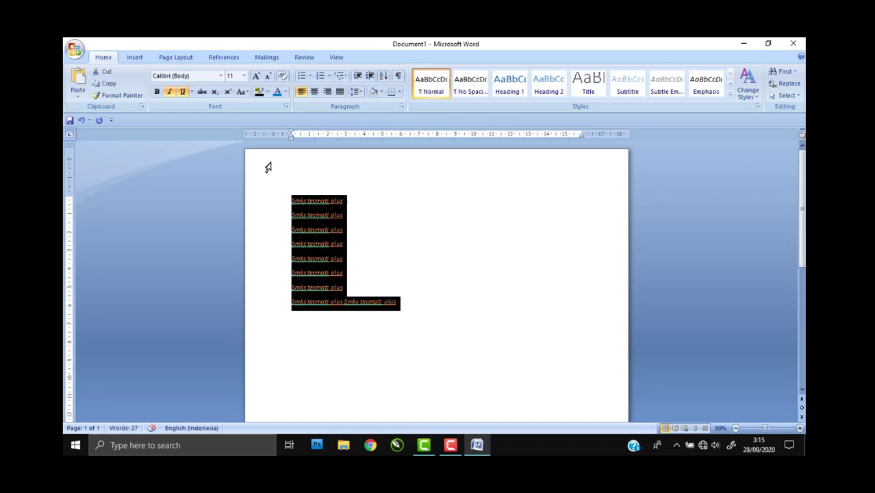
left_click(267, 92)
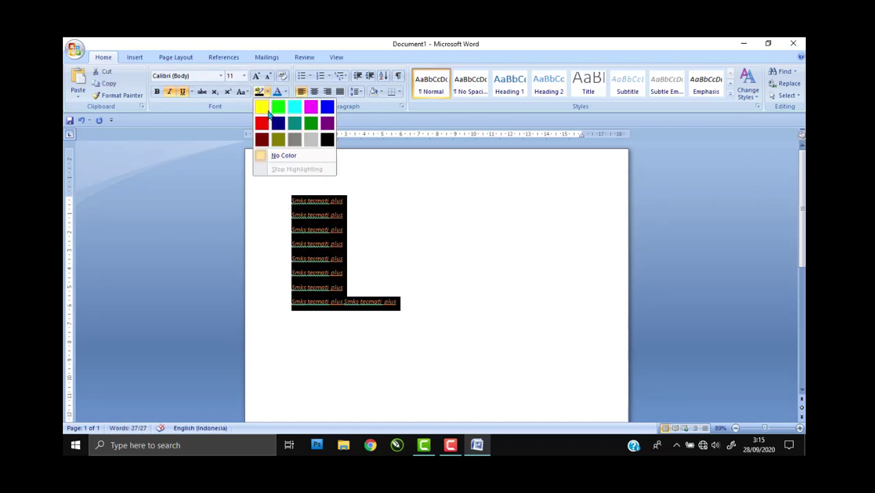
left_click(261, 112)
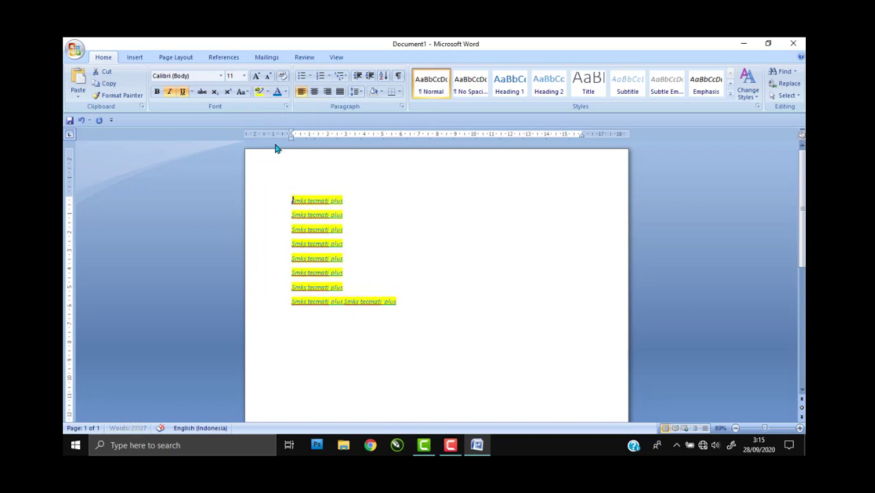
key("Right")
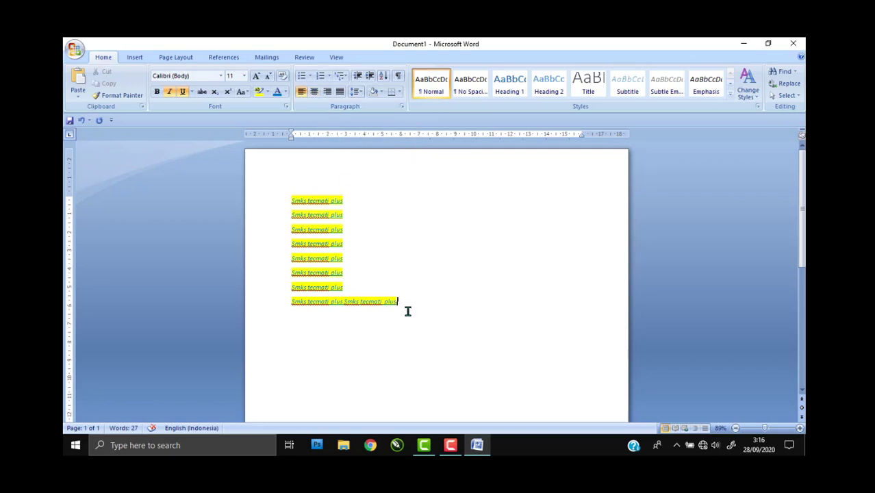
Right-align all the highlighted sample lines.
left_click_drag(408, 307, 293, 199)
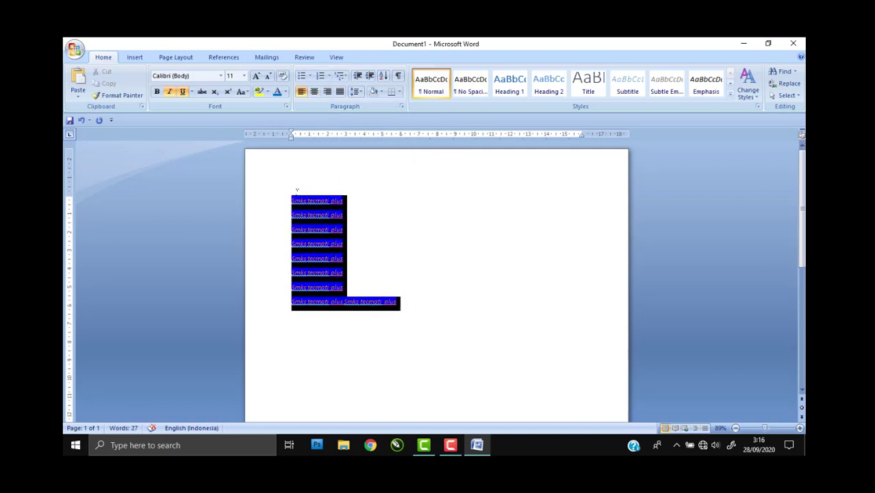
left_click(327, 92)
left_click(531, 259)
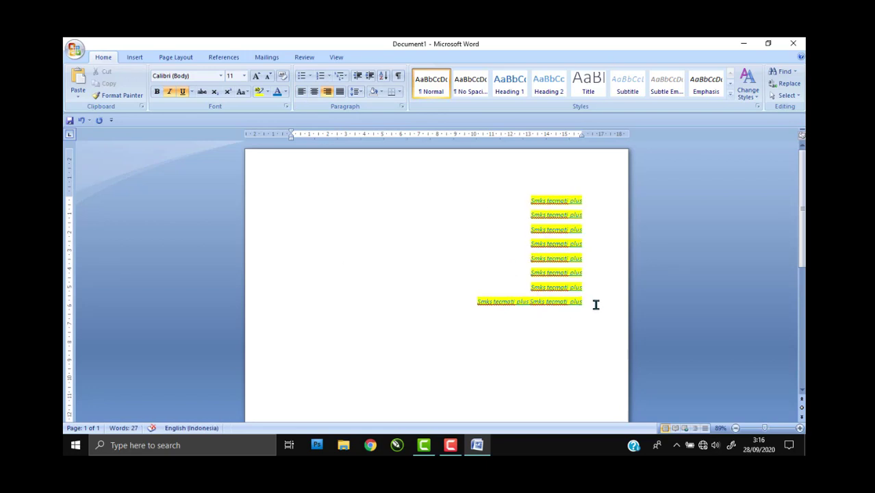
Center all the highlighted sample lines on the page.
left_click_drag(595, 302, 500, 180)
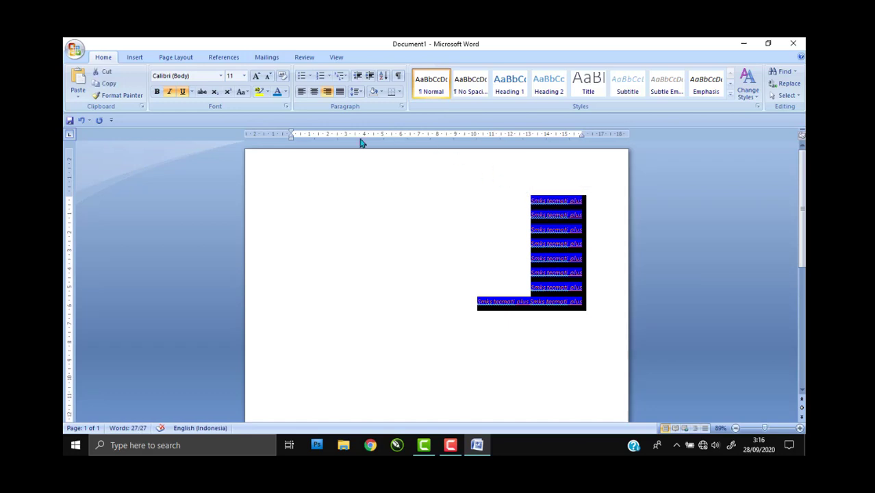
left_click(314, 92)
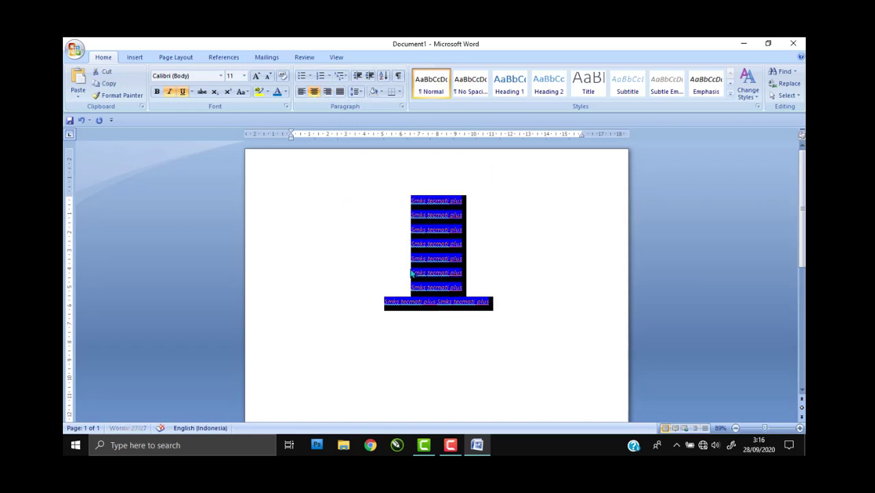
left_click(452, 230)
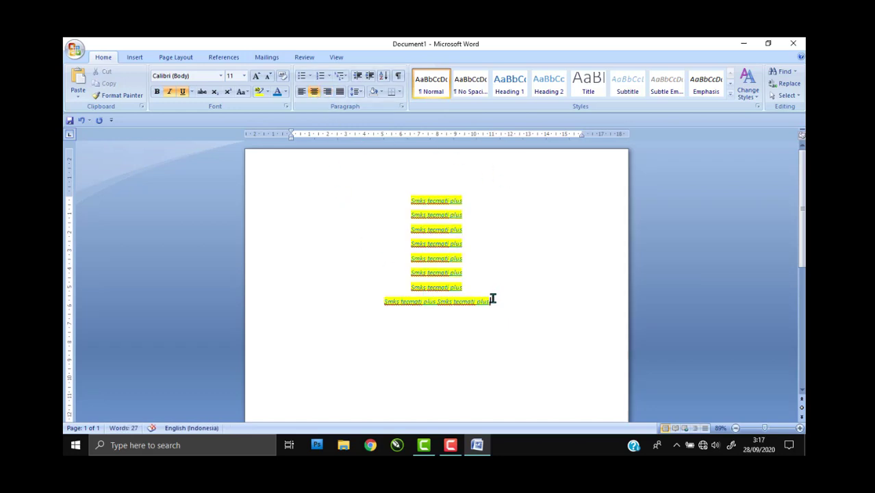
Align all the sample lines to the left margin and then justify them.
left_click_drag(493, 299, 417, 191)
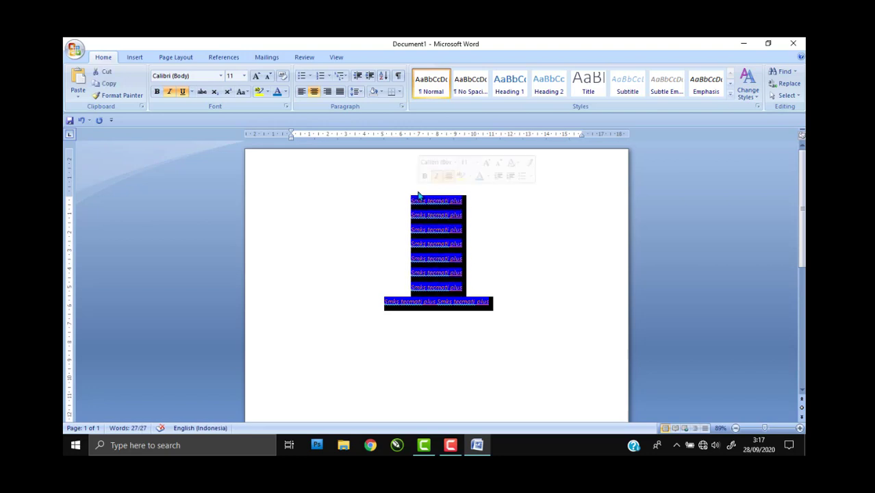
left_click(302, 91)
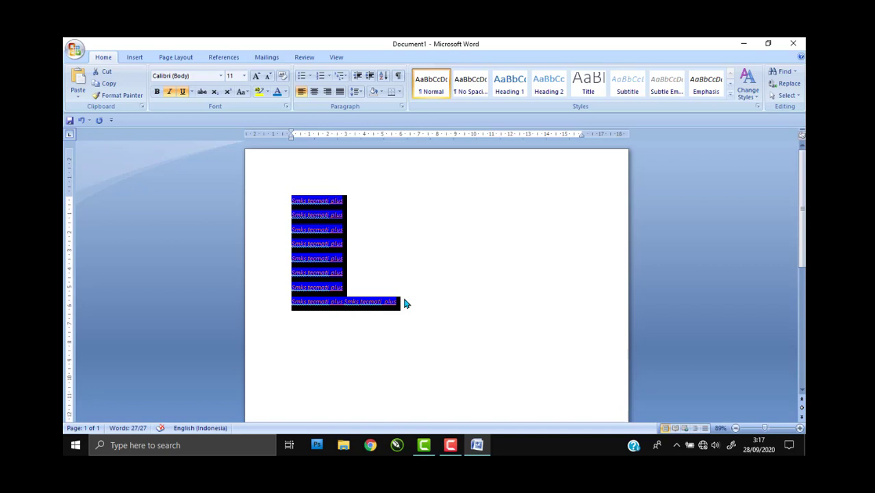
left_click(340, 93)
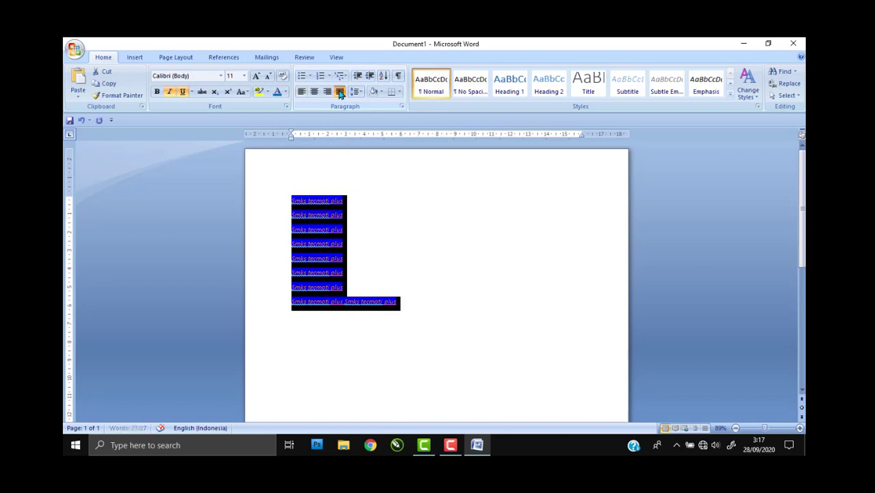
left_click(303, 230)
left_click_drag(293, 200, 423, 309)
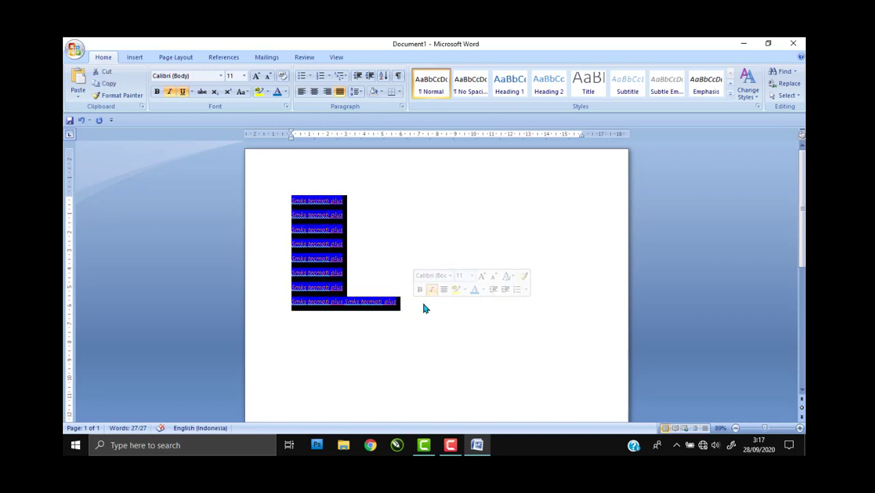
left_click(418, 306)
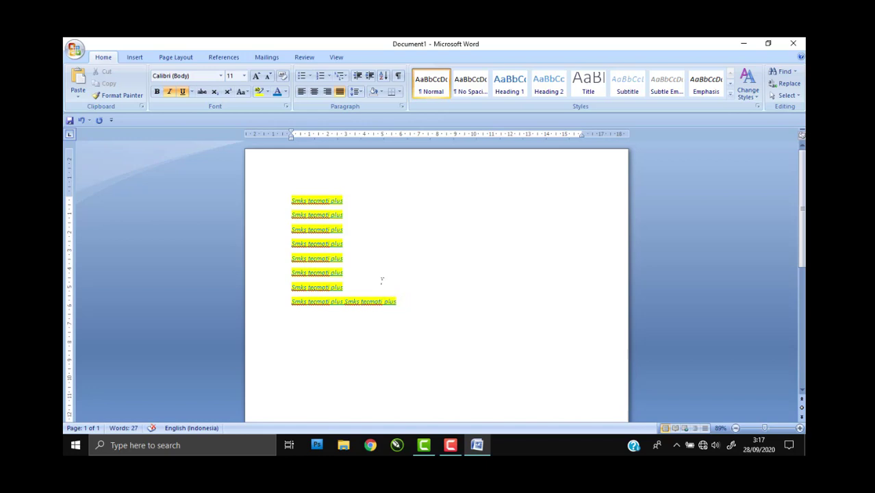
left_click(362, 97)
left_click(360, 94)
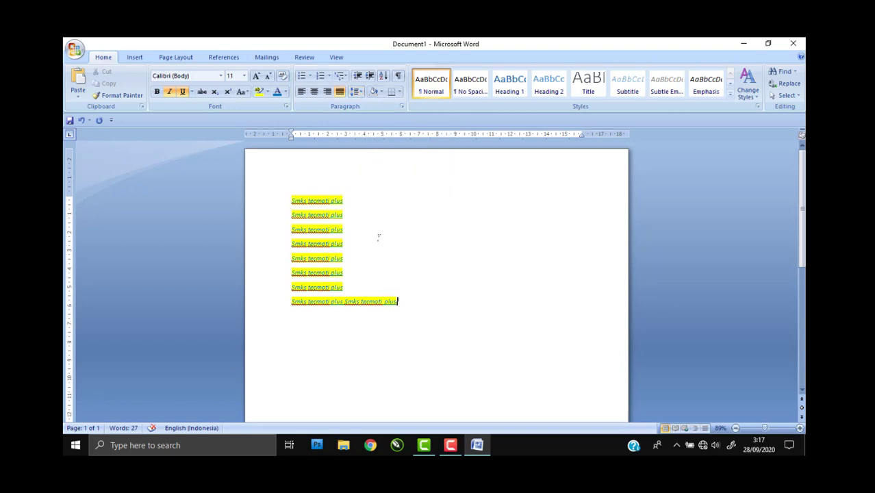
Set the line spacing of the first "Smks tecmati plus" line to 3,0.
left_click(344, 243)
left_click_drag(349, 202, 291, 200)
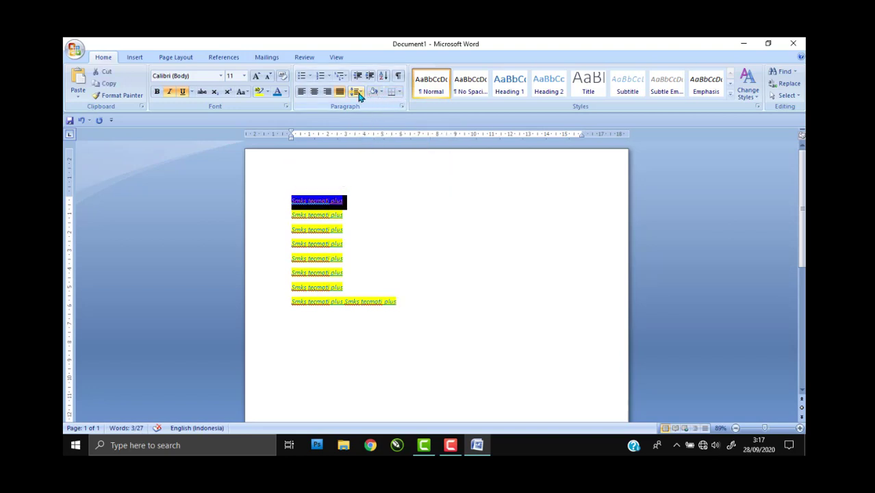
left_click(361, 93)
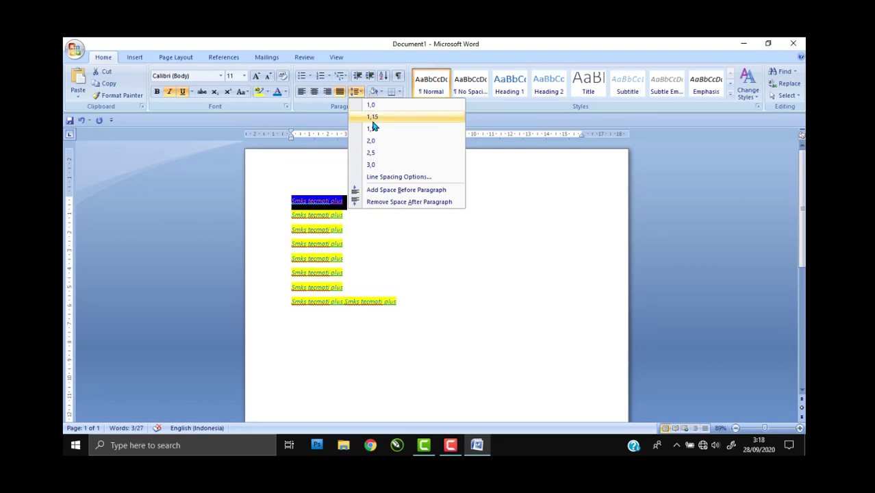
left_click(379, 165)
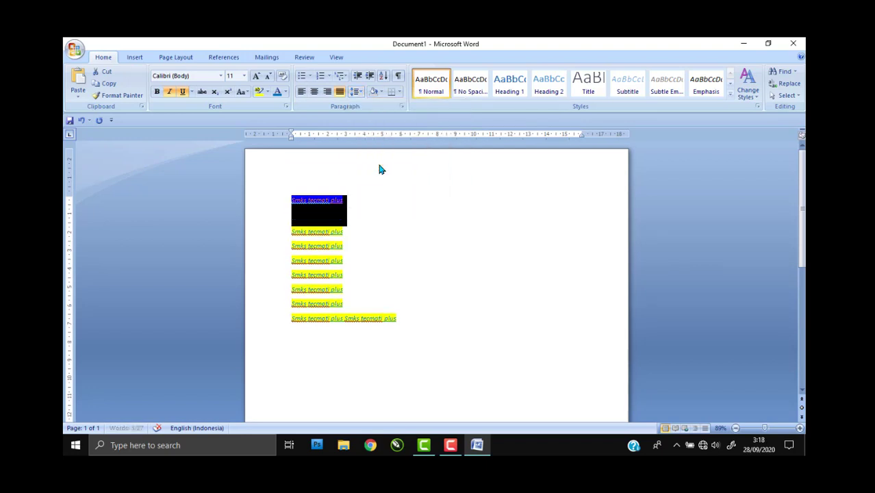
left_click(348, 203)
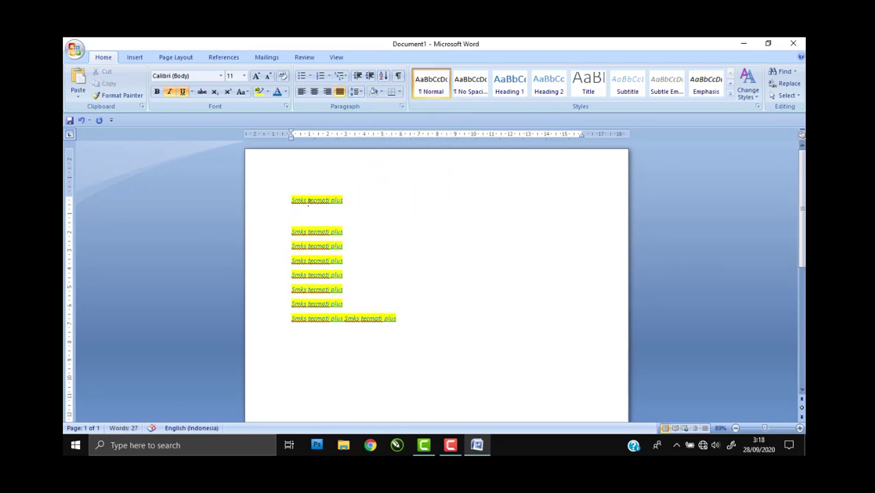
Change the first sample line's spacing to 2,5.
left_click(308, 201)
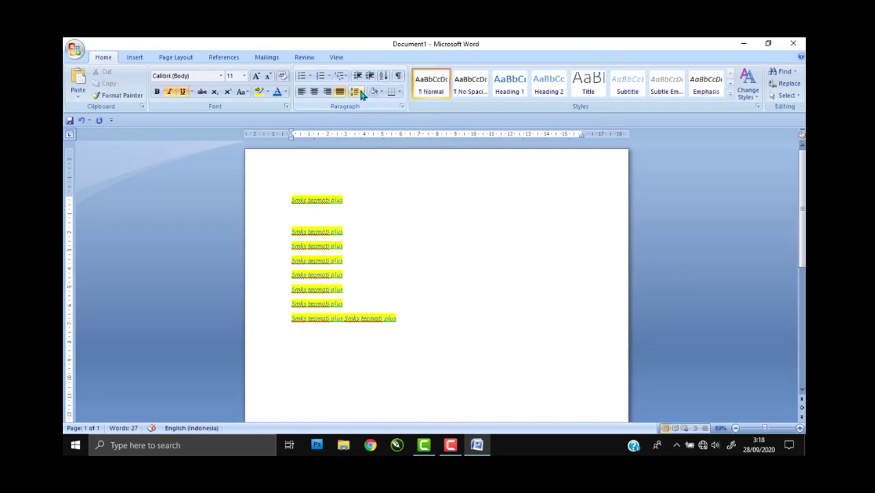
left_click(360, 92)
left_click(370, 152)
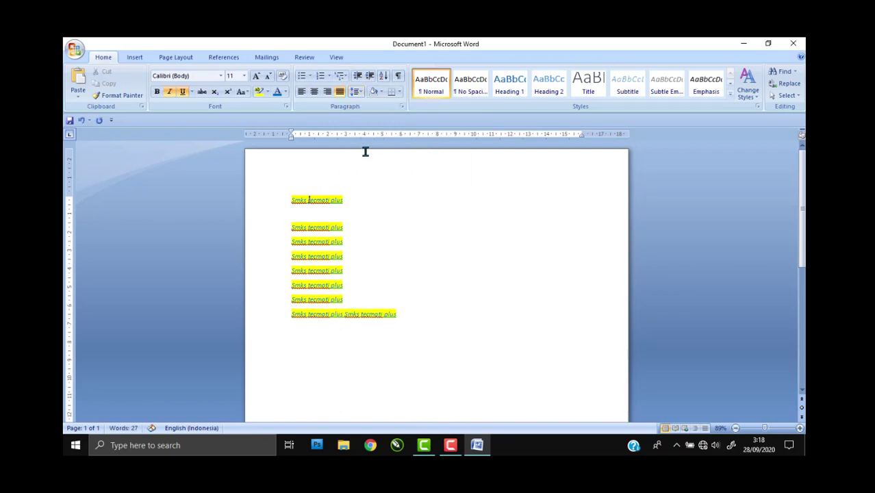
Set the first sample line's spacing back to 3,0.
left_click(346, 200)
left_click(361, 93)
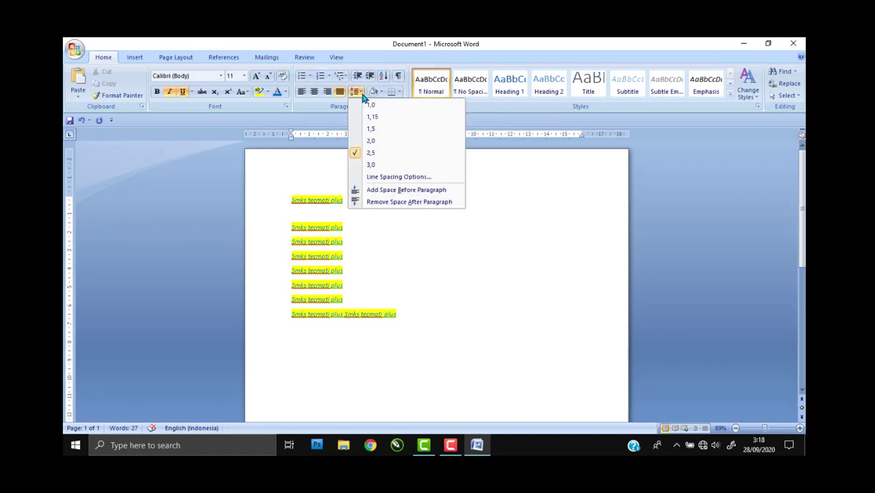
left_click(376, 166)
Set the second sample line's spacing to 3,0 and join the third line onto its end.
left_click(352, 234)
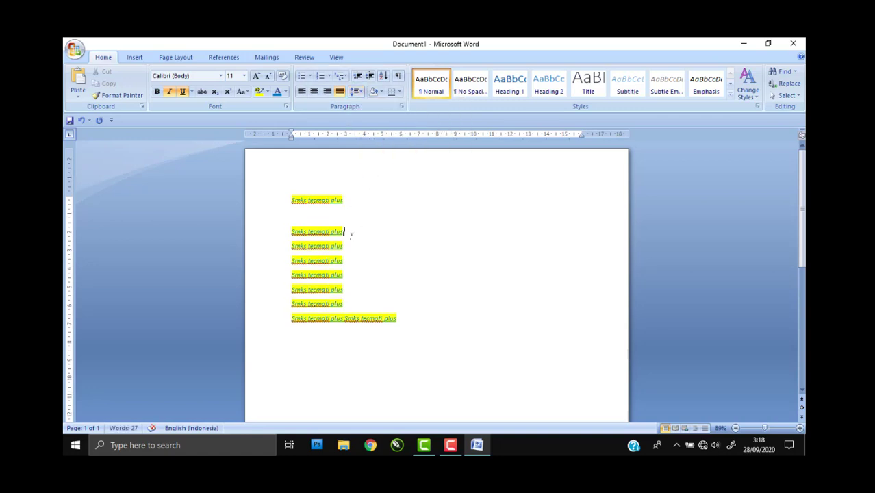
left_click(361, 92)
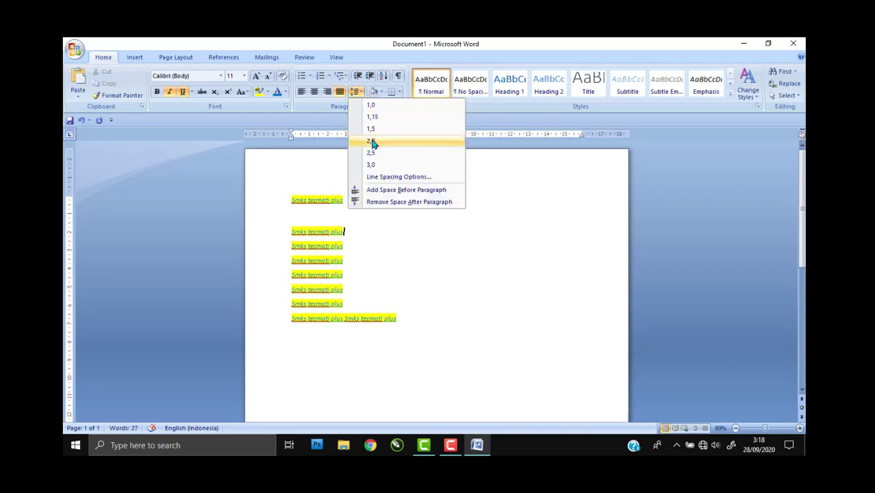
left_click(373, 165)
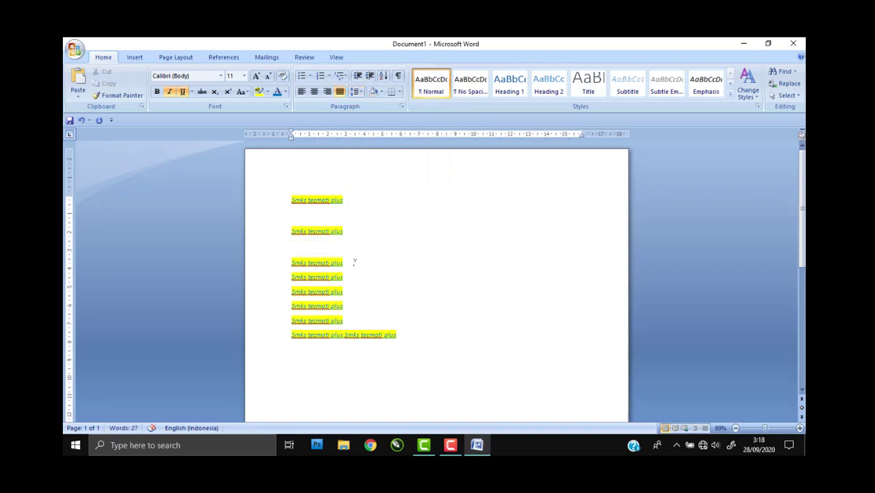
left_click(355, 262)
key("BackSpace")
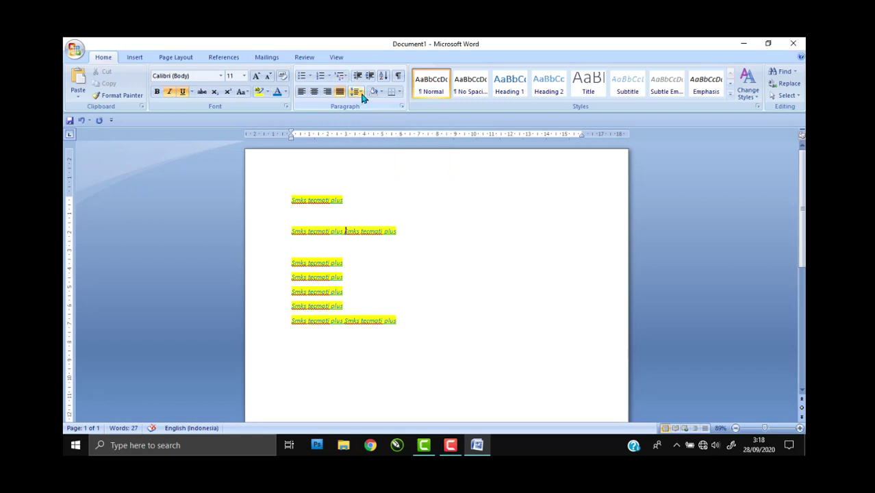
Examine the shading, border, bullet and numbering options available for the paragraph without applying any.
left_click(383, 96)
left_click(382, 93)
left_click(399, 94)
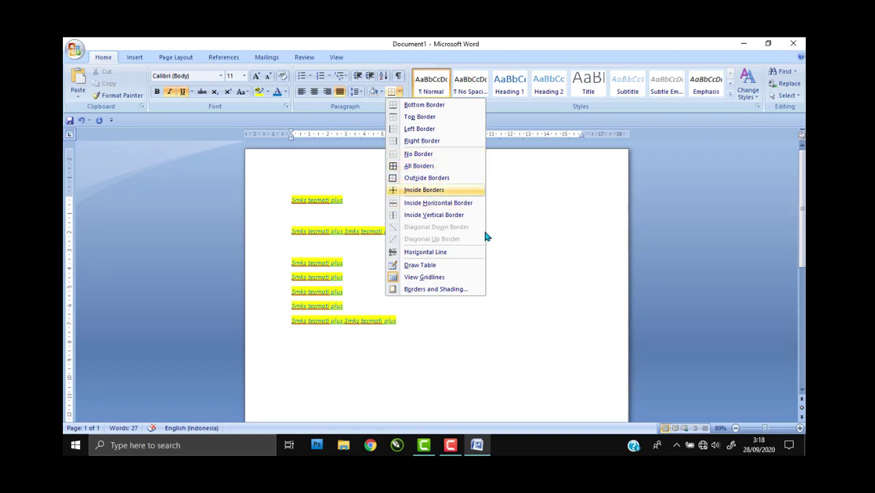
left_click(526, 234)
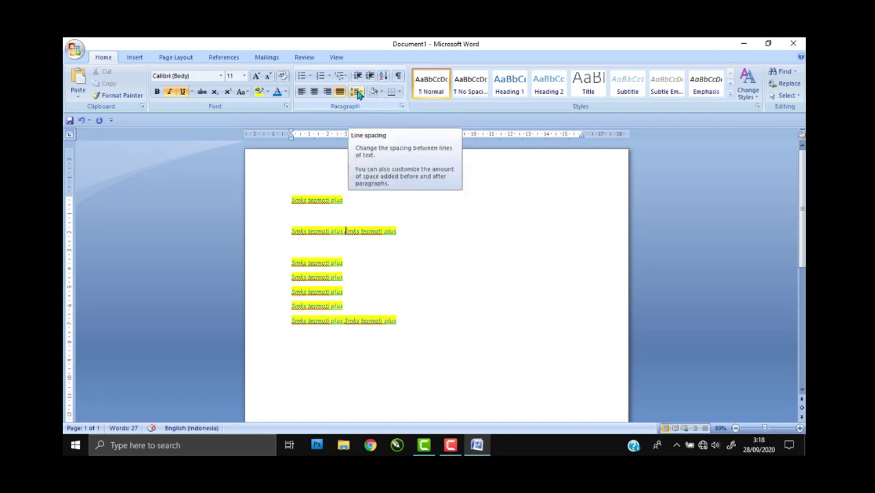
left_click(310, 76)
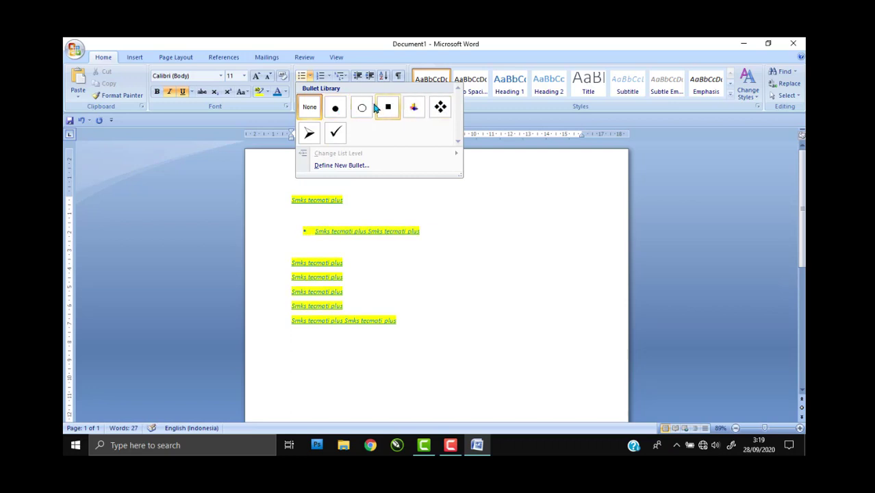
left_click(312, 79)
left_click(330, 76)
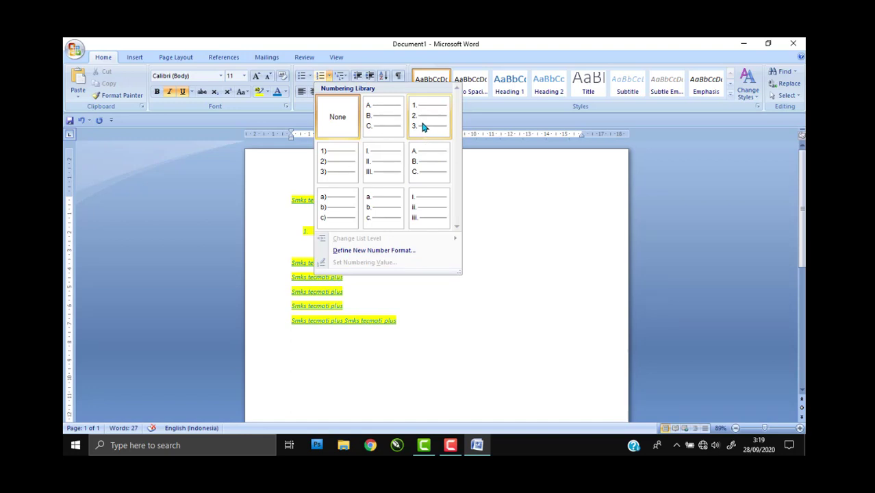
left_click(495, 158)
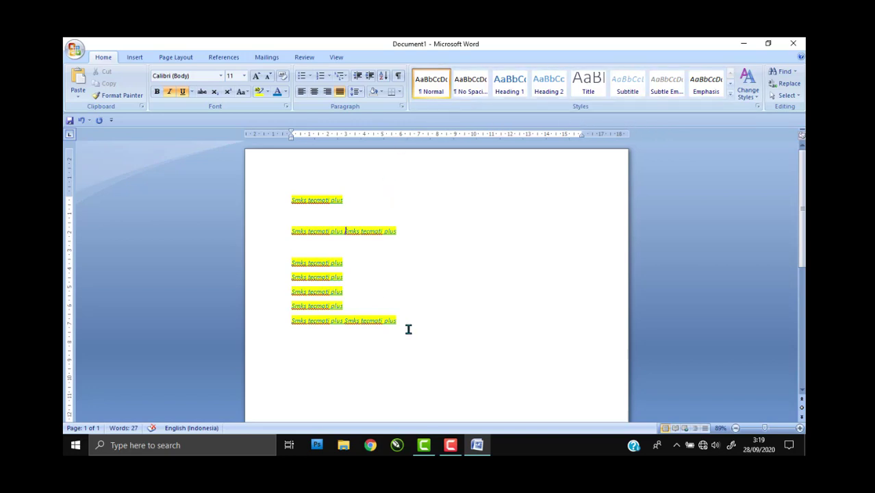
Select all the sample lines and look through the full gallery of quick styles.
left_click_drag(404, 327, 297, 209)
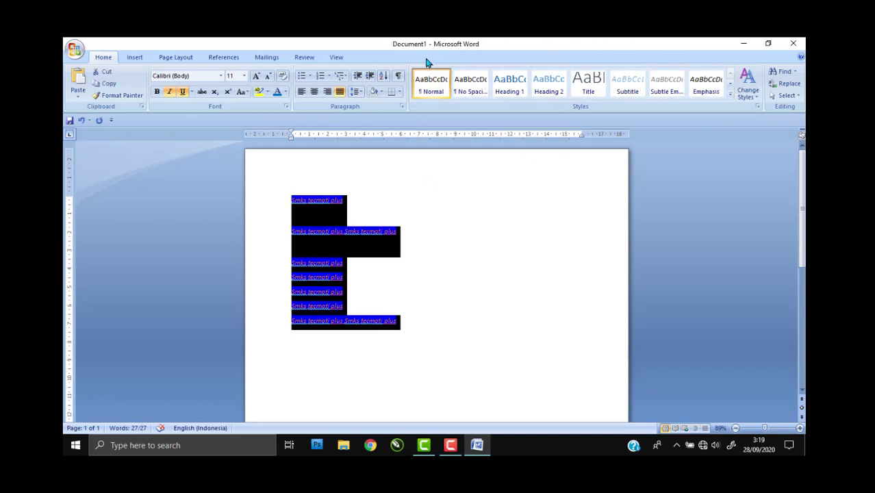
left_click(684, 94)
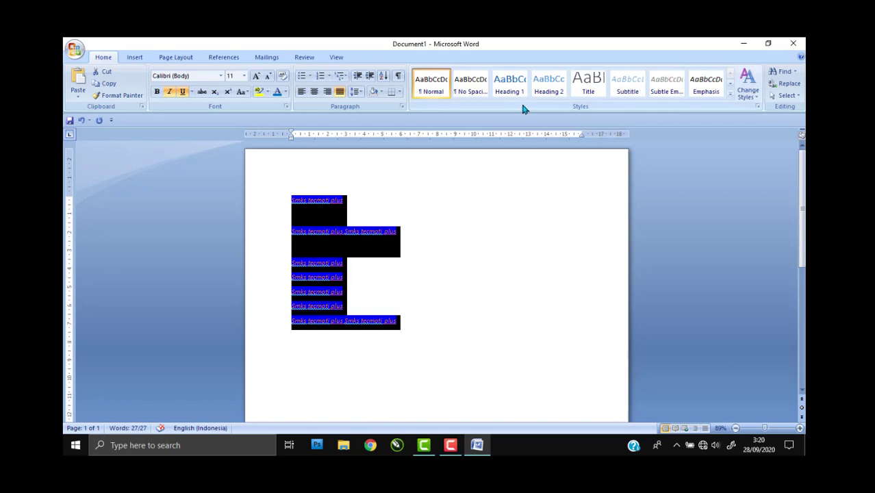
left_click(730, 94)
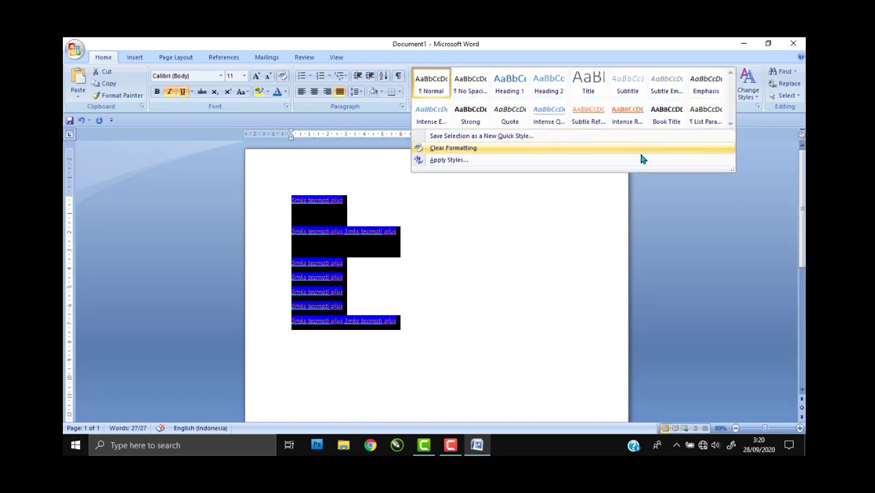
left_click(626, 111)
Remove the yellow highlight from all the sample lines.
left_click_drag(401, 323, 302, 189)
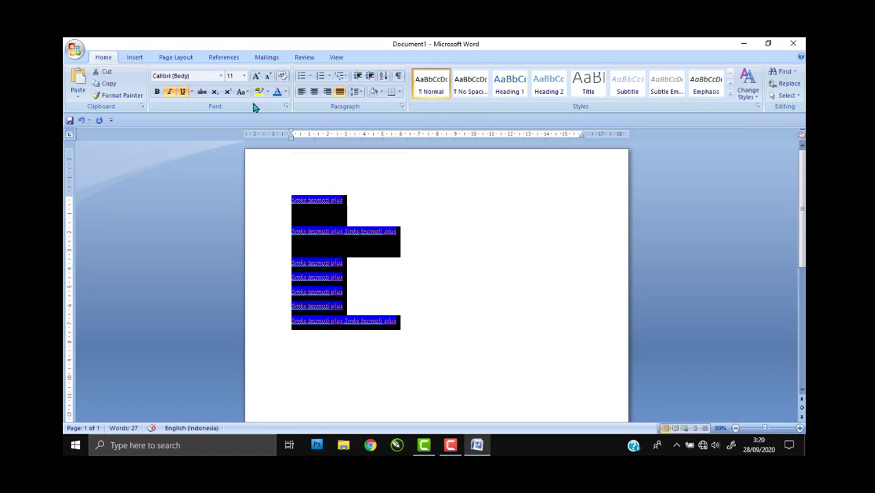
left_click(258, 92)
left_click(333, 200)
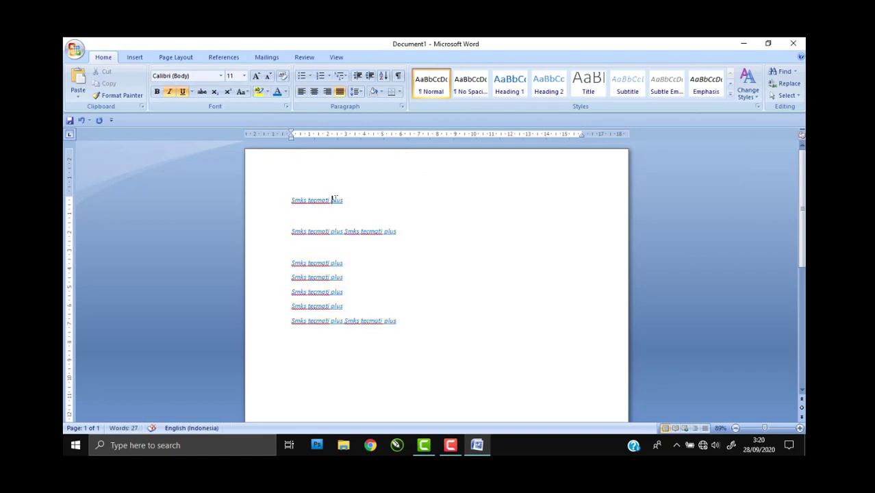
Change the font color of all the sample lines to black.
left_click_drag(414, 320, 288, 197)
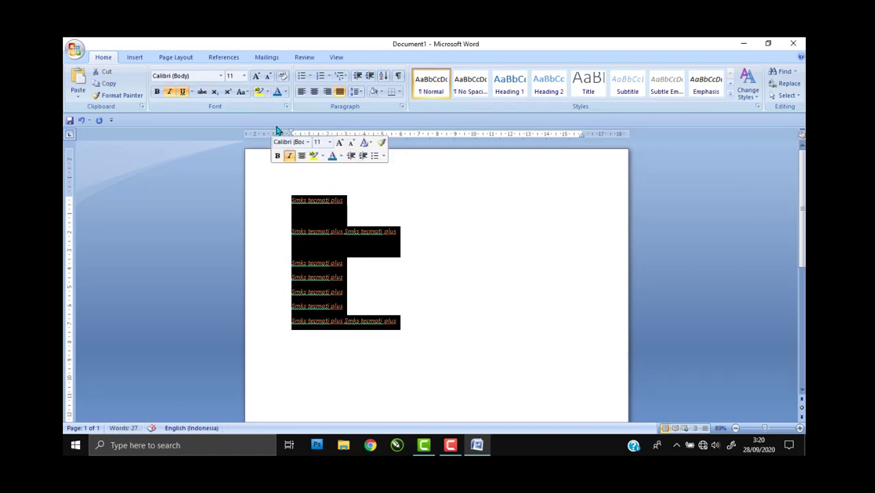
left_click(288, 93)
left_click(284, 104)
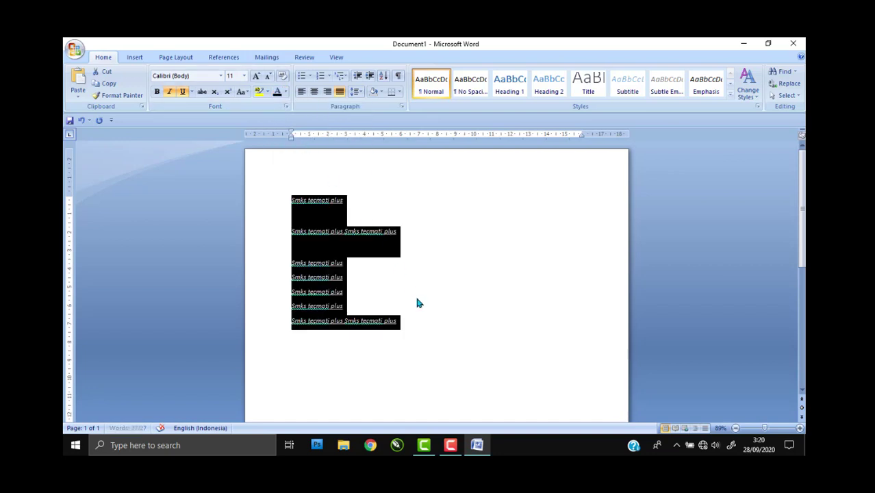
Change the font of all the sample lines to Times New Roman.
left_click(421, 313)
left_click_drag(421, 313, 246, 178)
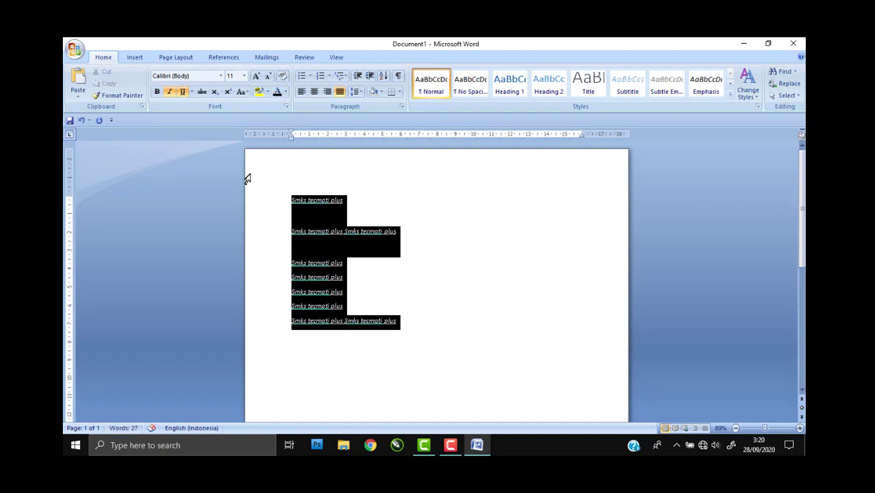
left_click(220, 76)
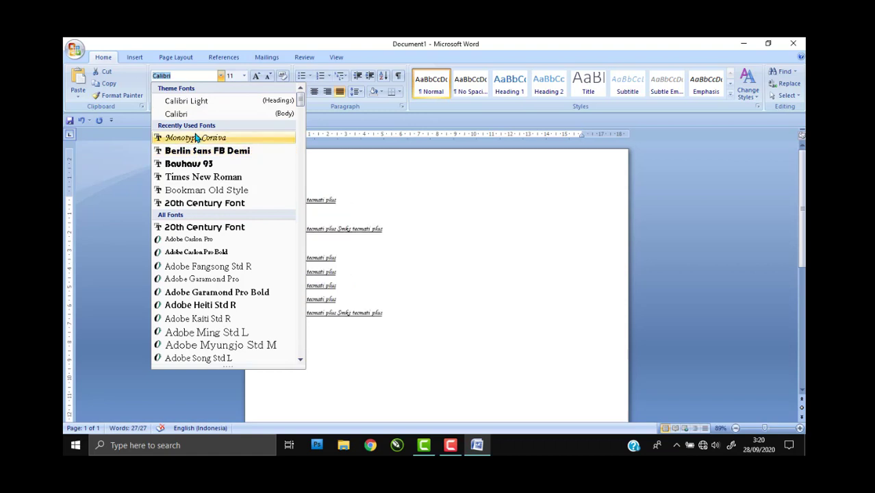
left_click(205, 177)
Enlarge the text of all the sample lines to size 18.
left_click(404, 312)
left_click_drag(404, 312, 289, 195)
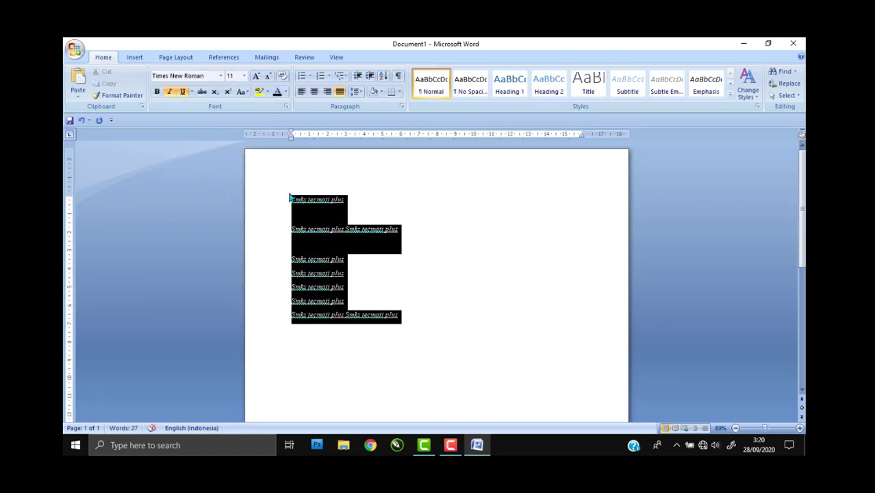
left_click(255, 77)
left_click(254, 77)
left_click(254, 77)
left_click(255, 77)
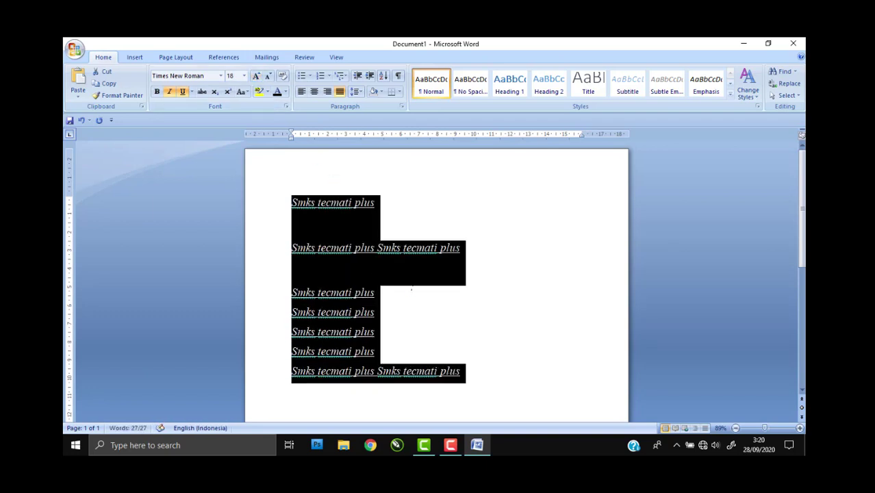
Center all the size 18 sample lines on the page.
left_click(408, 247)
left_click_drag(460, 372, 301, 187)
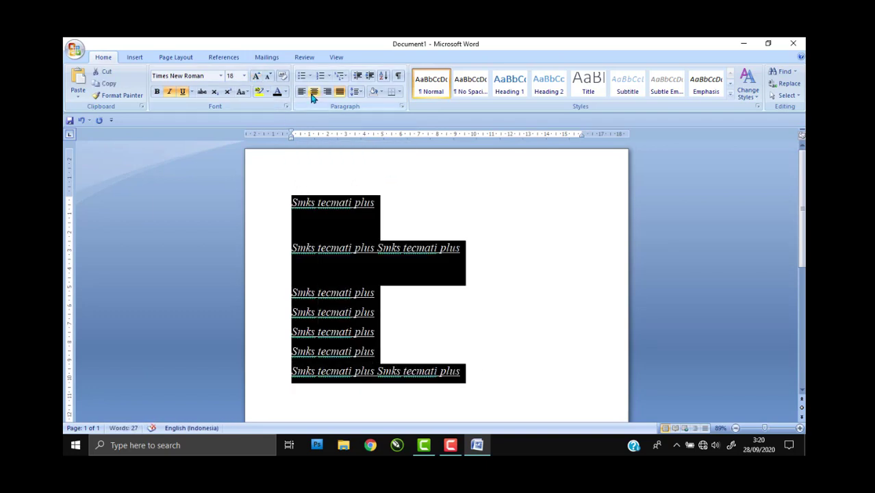
left_click(314, 91)
left_click(458, 248)
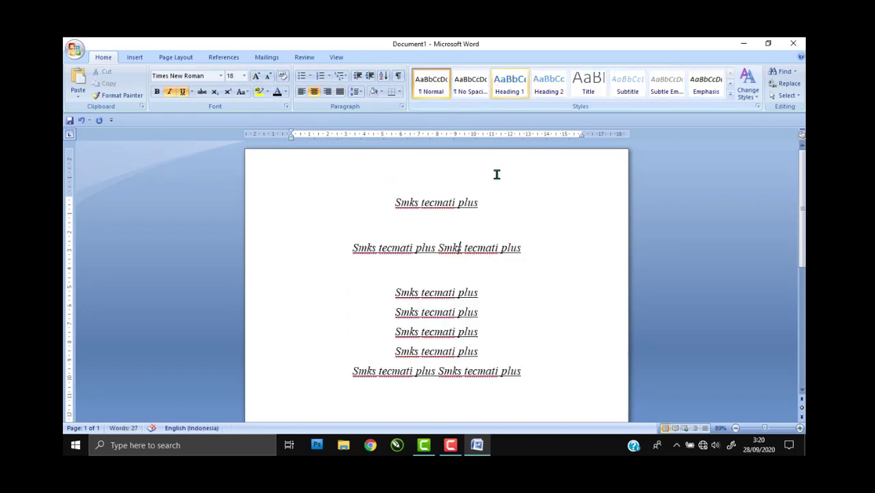
Apply the Heading 2 style to all the sample lines.
left_click_drag(531, 380, 387, 193)
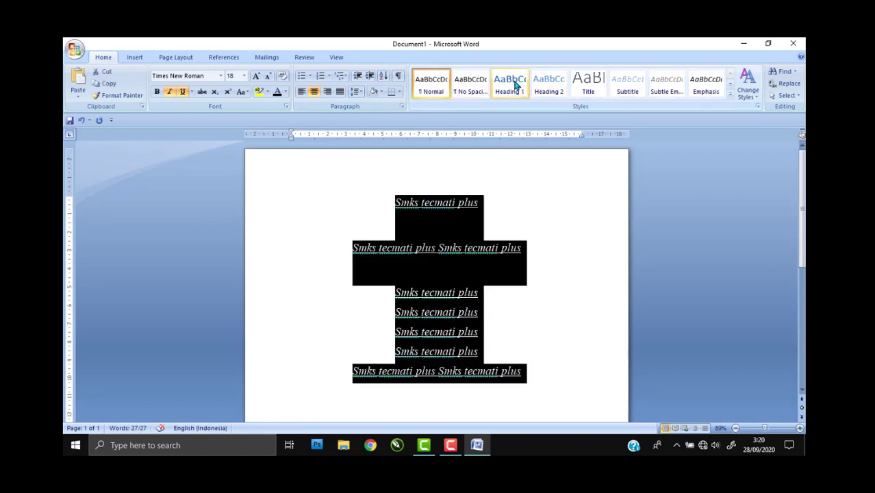
left_click(538, 83)
left_click(384, 280)
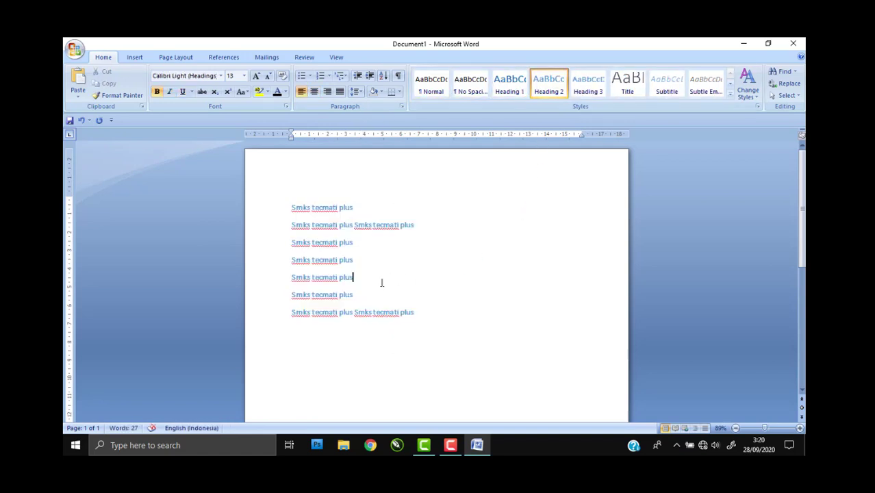
Apply the Title style to all the sample lines.
left_click_drag(401, 312, 302, 211)
left_click(628, 83)
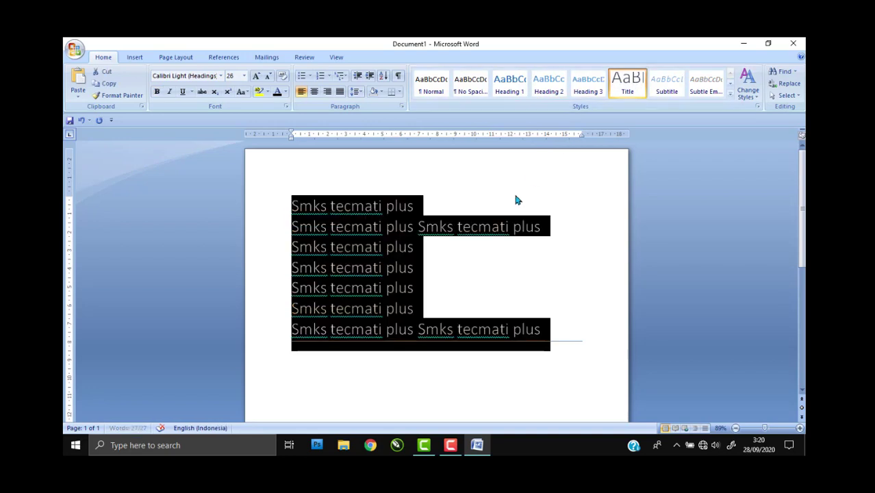
Apply the Subtitle style to all the sample lines.
left_click(521, 325)
left_click_drag(559, 331, 282, 200)
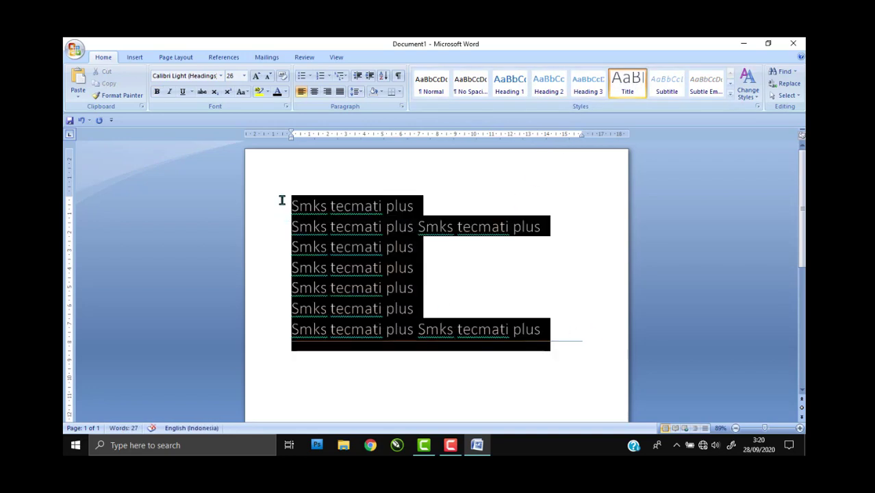
left_click(666, 83)
left_click(378, 272)
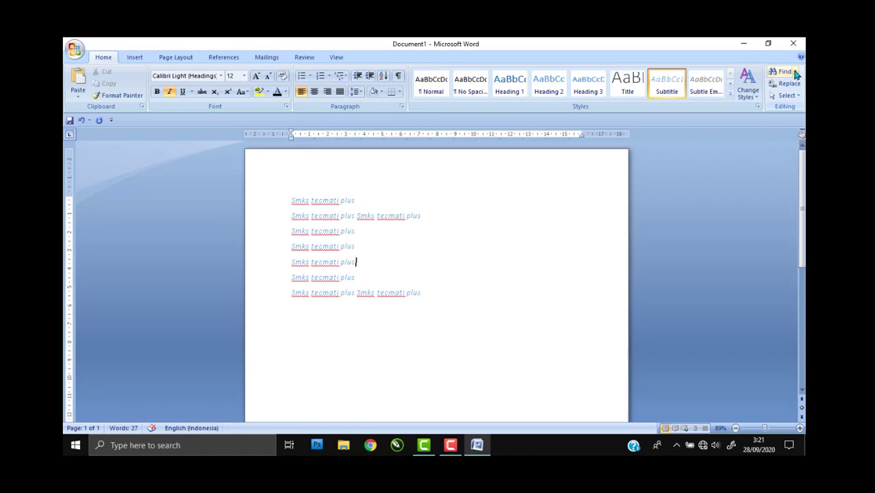
left_click(795, 73)
left_click(779, 84)
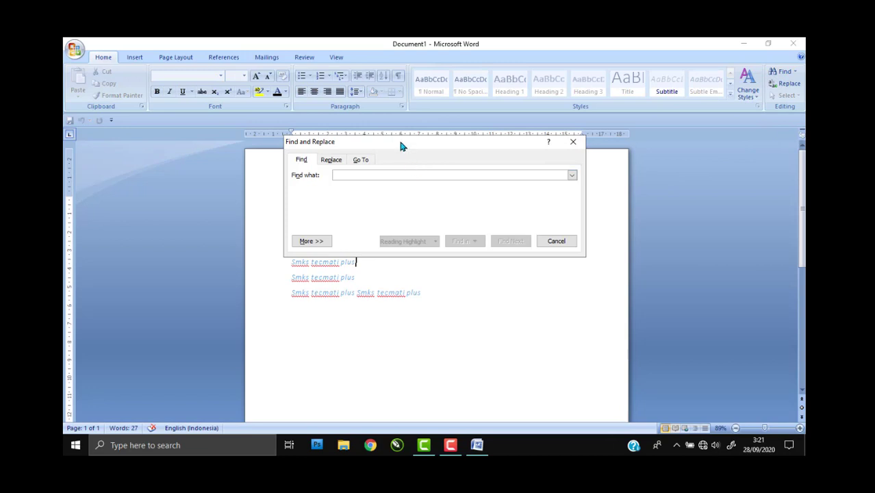
left_click_drag(401, 146, 584, 178)
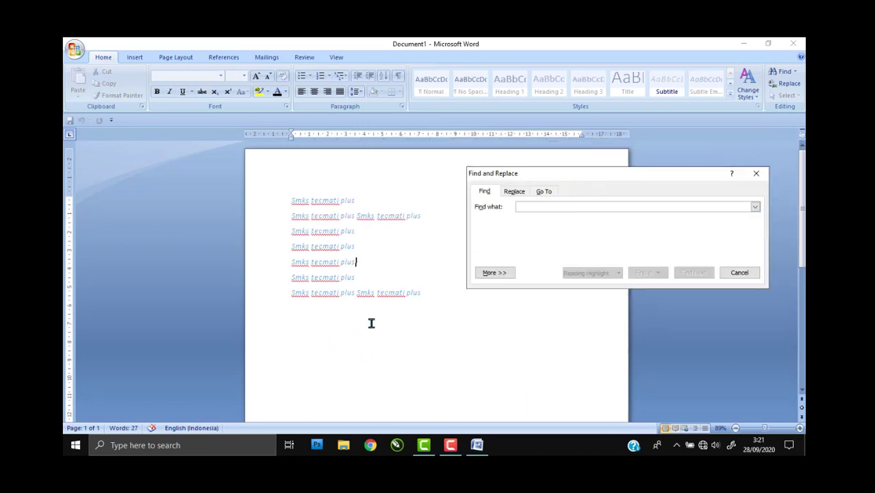
left_click(468, 288)
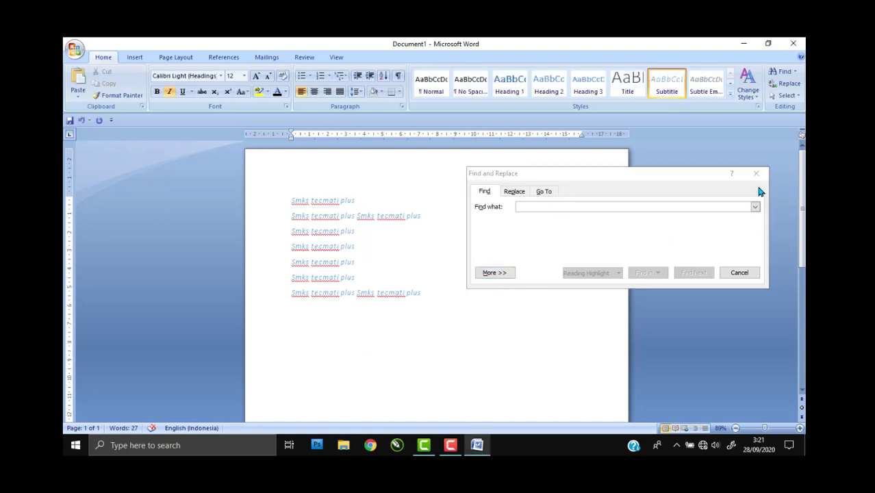
left_click(756, 173)
Append filler text beginning with "kguigui" and a long run of "i" to the end of the last sample line.
left_click(454, 299)
type("kg")
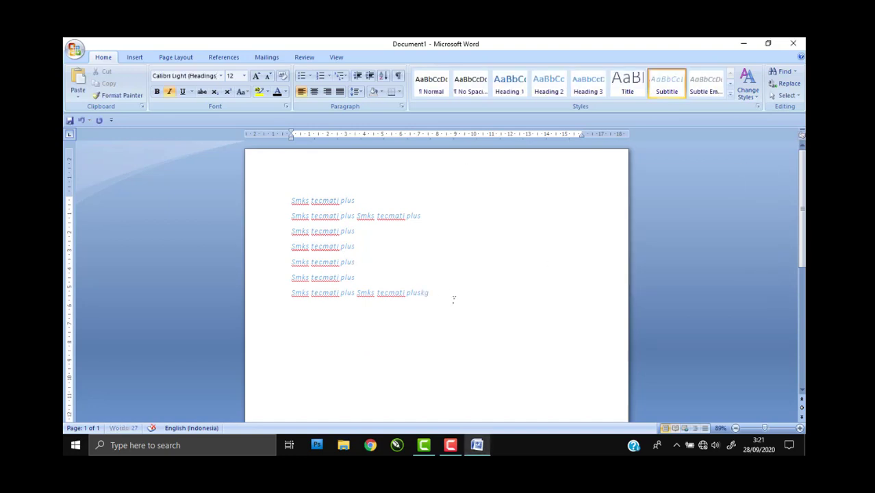
type("guiguiiiiiiiiiiiiiiiiiiiiiiiiiiiiiii")
Copy the last five sample lines and paste them four times on a new line below the text.
left_click_drag(580, 302, 293, 235)
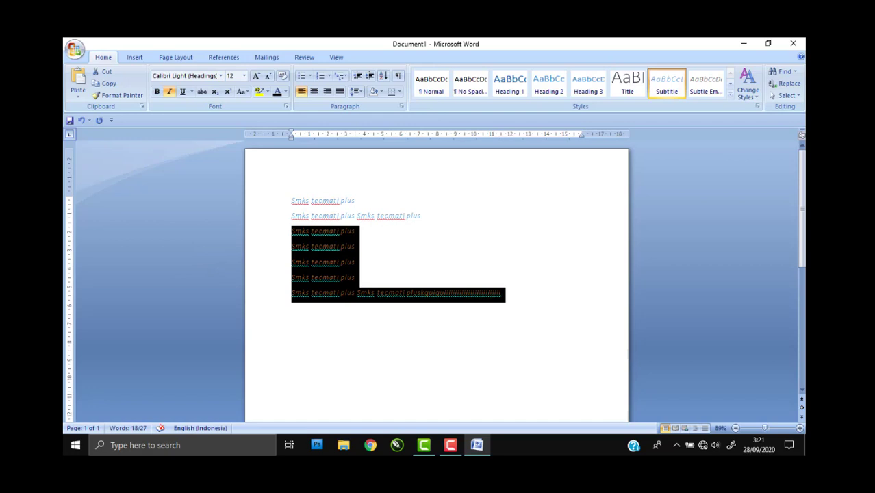
left_click(556, 298)
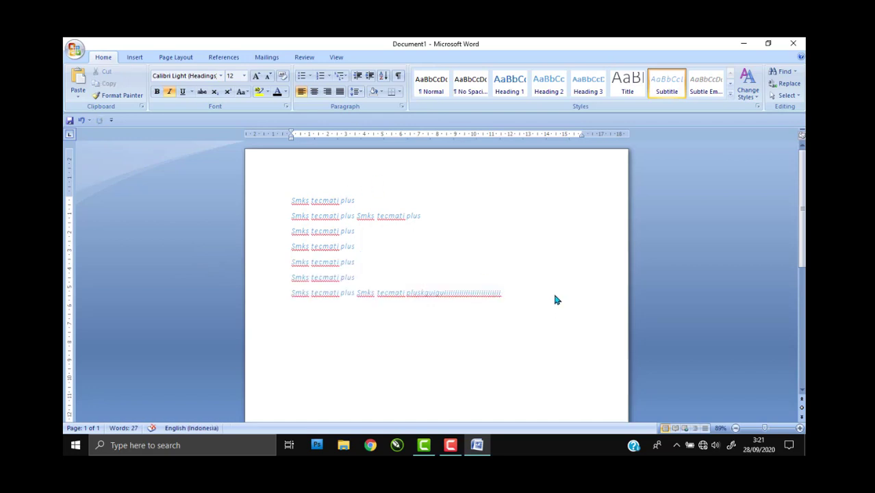
key("Return")
key("ctrl+v")
key("ctrl+v")
key("ctrl+v")
key("ctrl+v")
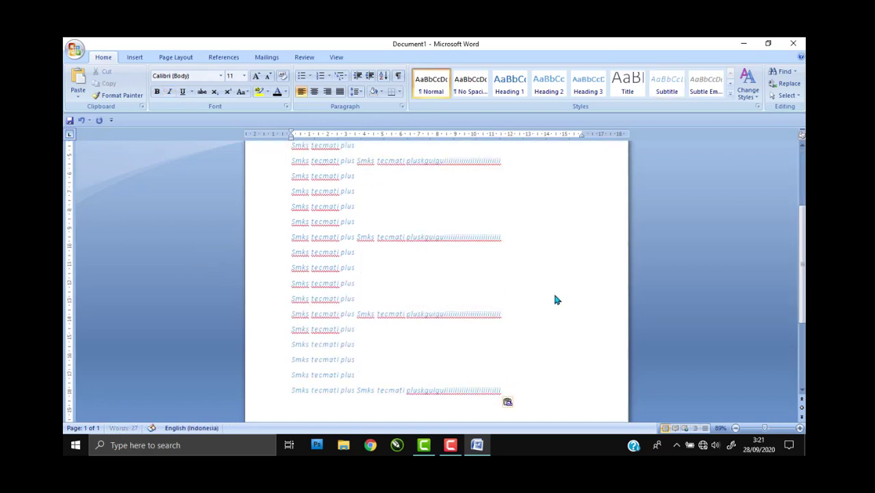
Replace the word "Smks" in the eleventh line with a first name to serve as a search target.
scroll(515, 280, "up", 3)
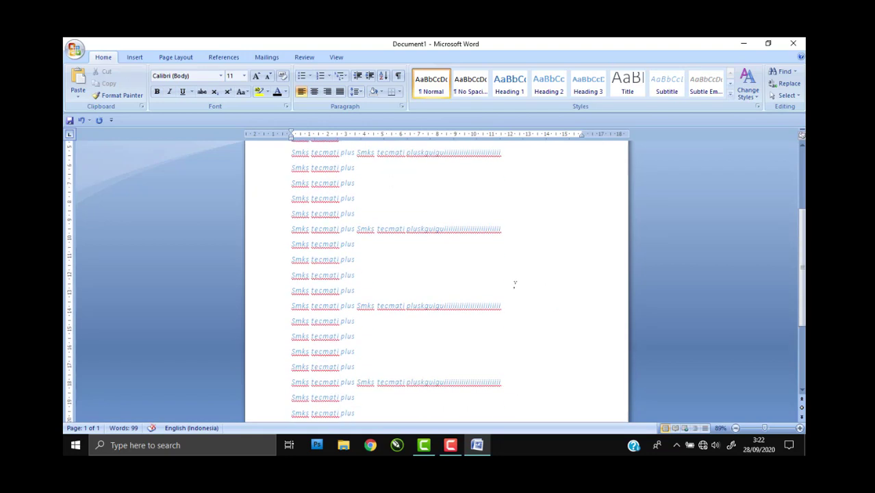
scroll(515, 281, "up", 3)
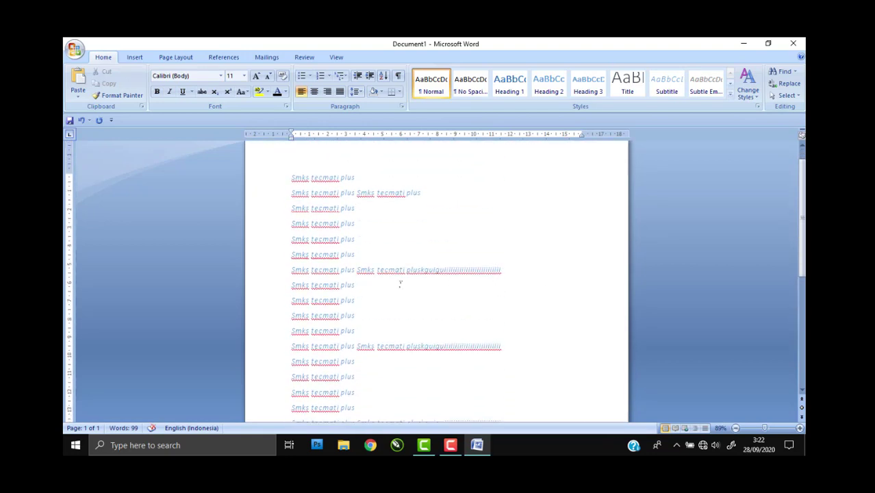
double_click(301, 331)
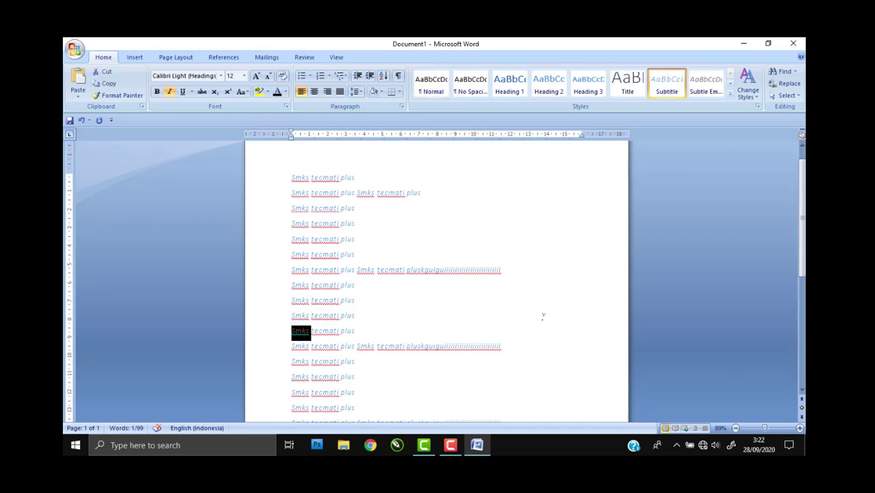
key("Delete")
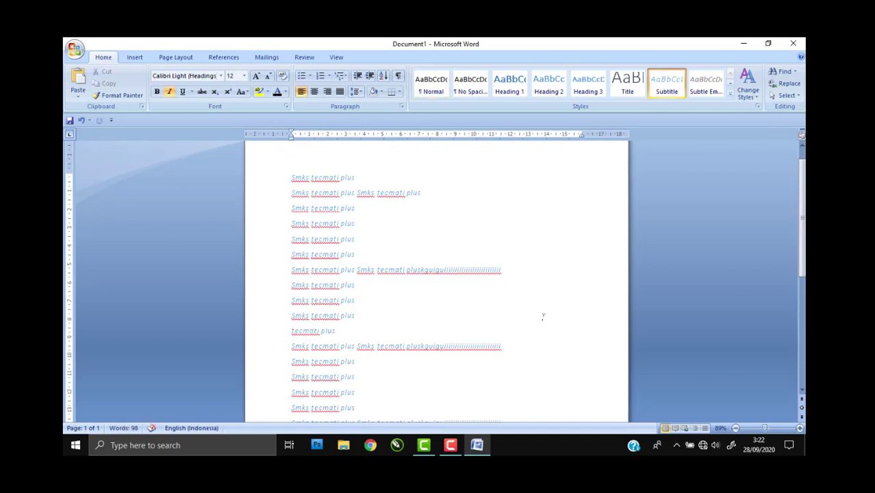
type("riko")
left_click(520, 351)
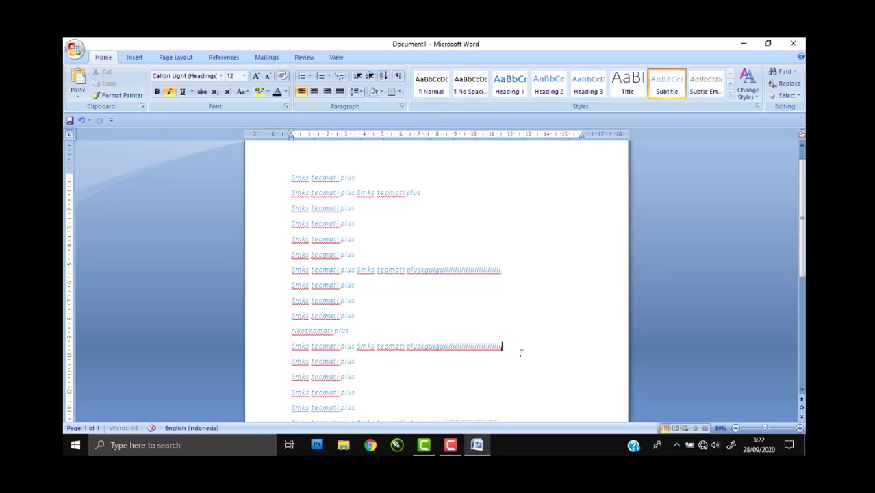
Search the document for the first name inserted in the eleventh line.
left_click(788, 73)
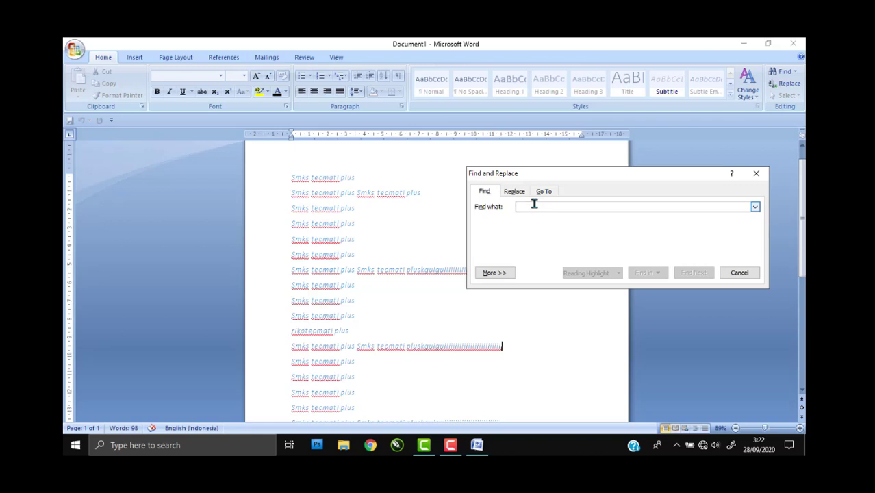
type("riko")
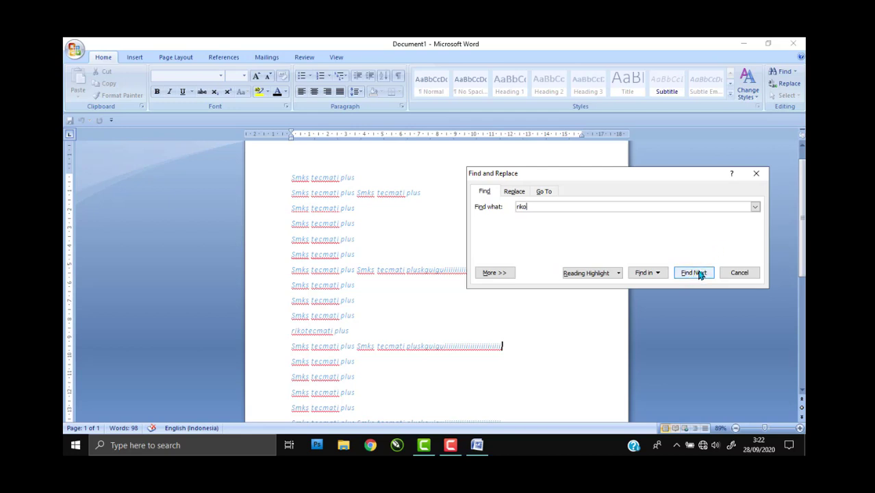
left_click(547, 192)
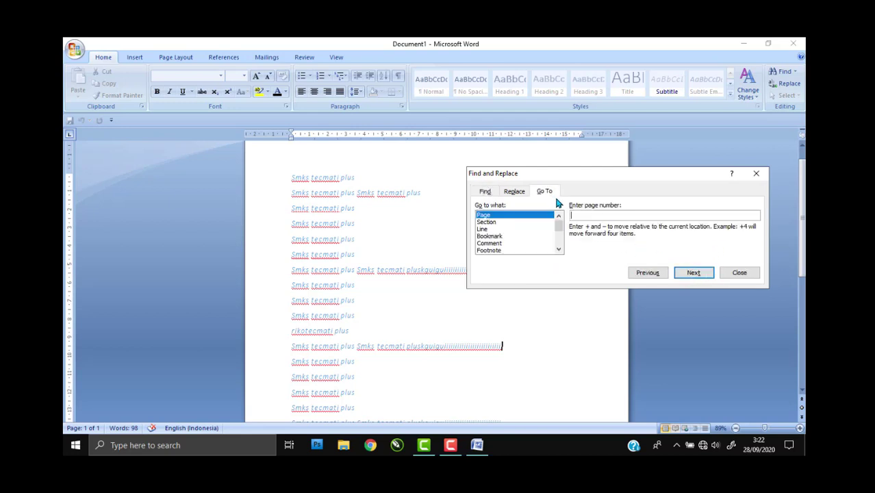
left_click(481, 192)
left_click(693, 272)
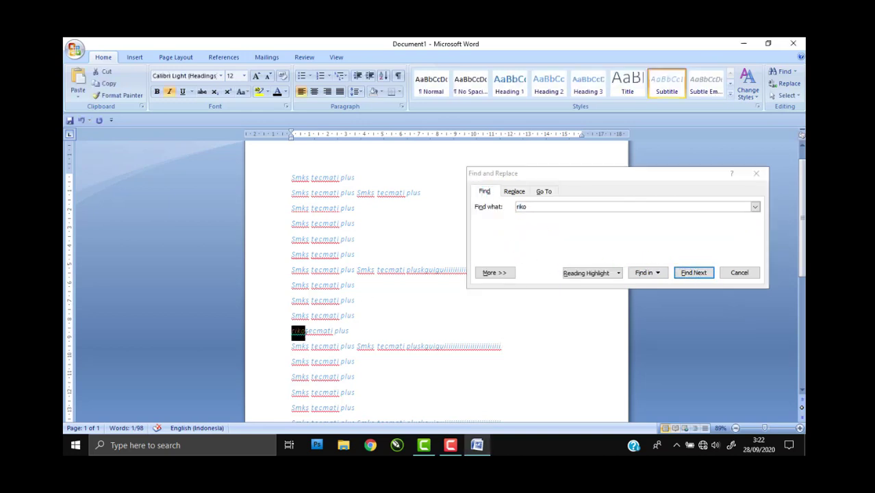
left_click(314, 331)
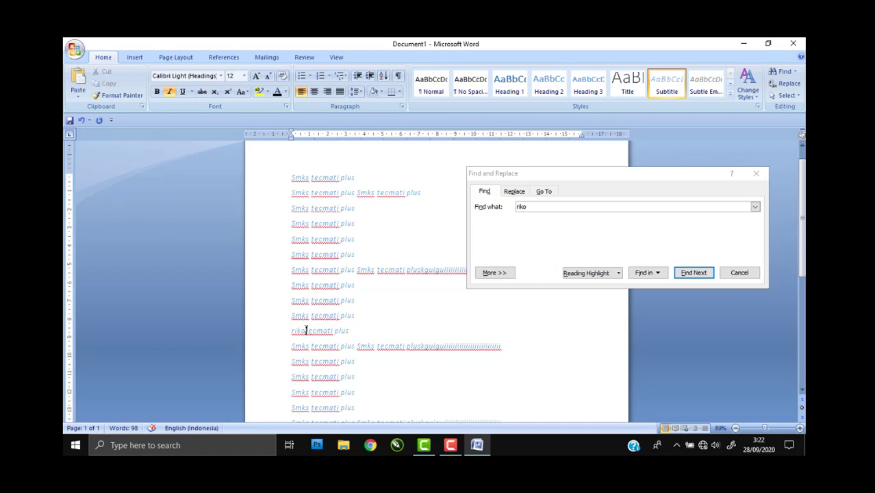
mouse_move(307, 331)
left_mouse_down()
mouse_move(295, 332)
mouse_move(293, 315)
mouse_move(292, 330)
left_mouse_up()
left_click(308, 331)
left_click(338, 346)
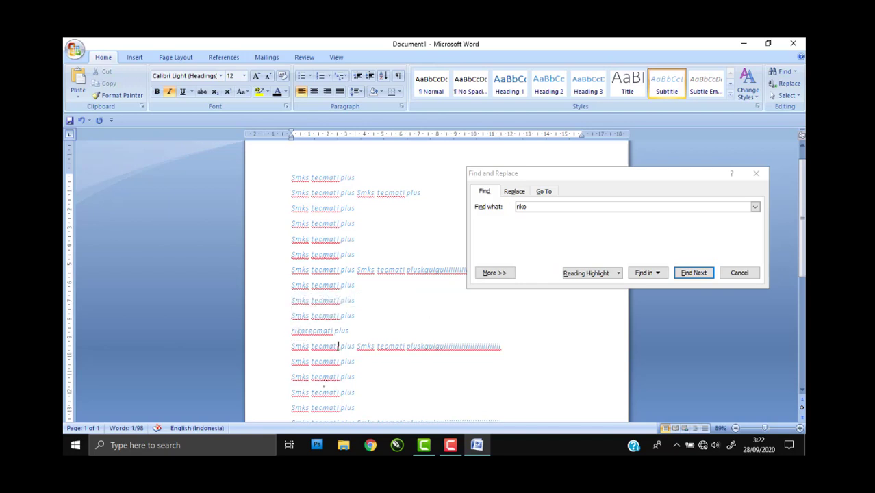
Replace the word "Smks" in the fourteenth line with "reformasi" and close the Find and Replace dialog.
left_click_drag(310, 378, 291, 375)
key("Delete")
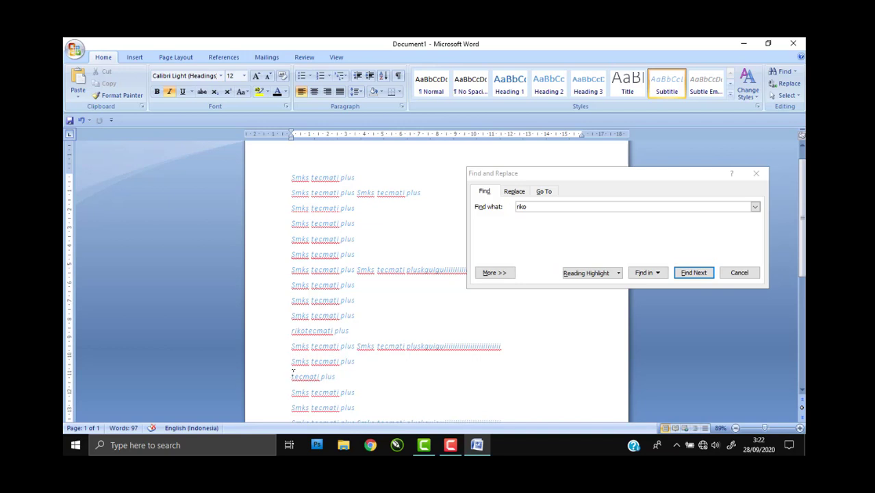
type("tefar")
type("masi")
scroll(355, 315, "down", 3)
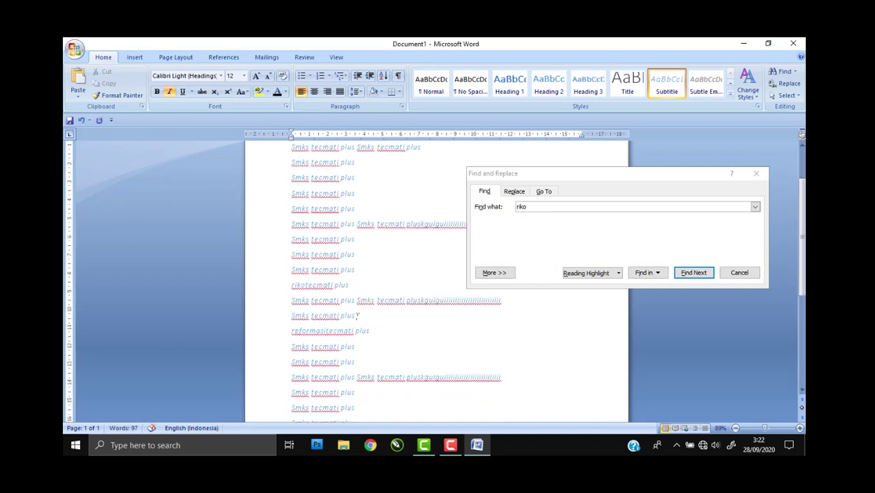
scroll(373, 310, "down", 1)
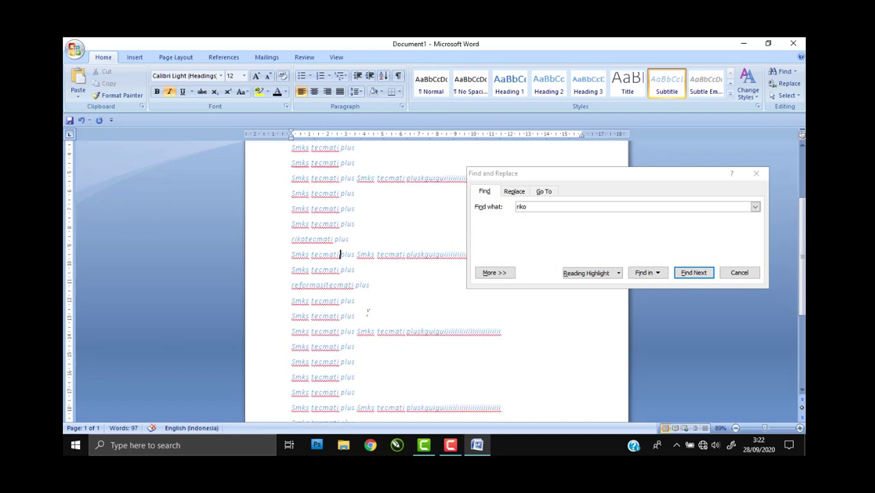
scroll(341, 311, "down", 1)
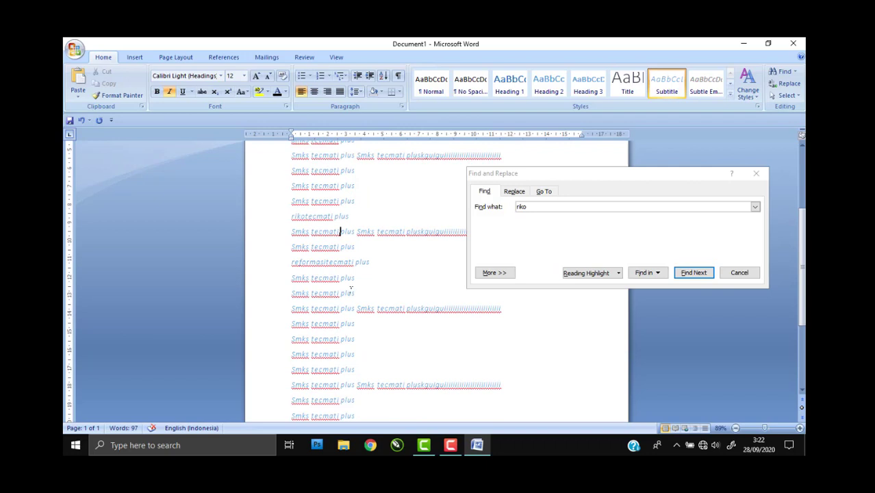
scroll(350, 271, "down", 2)
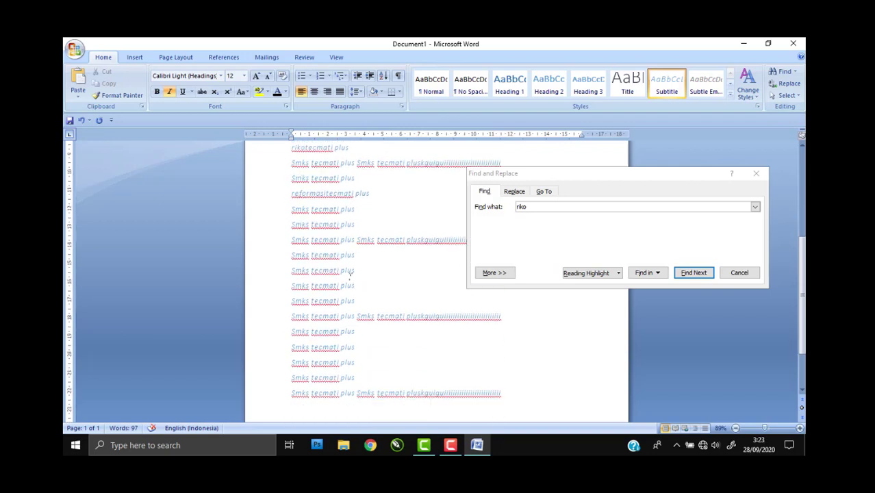
left_click(756, 173)
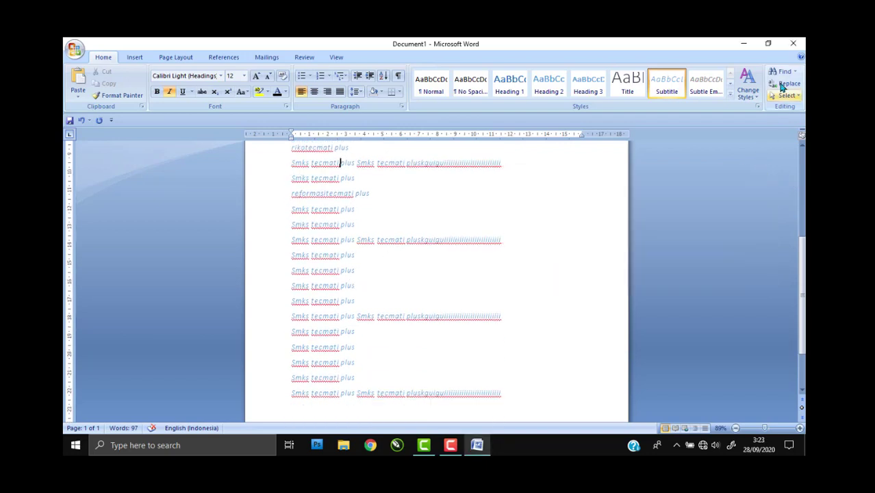
Search the document for "reformasi" and close the Find and Replace dialog.
left_click(783, 74)
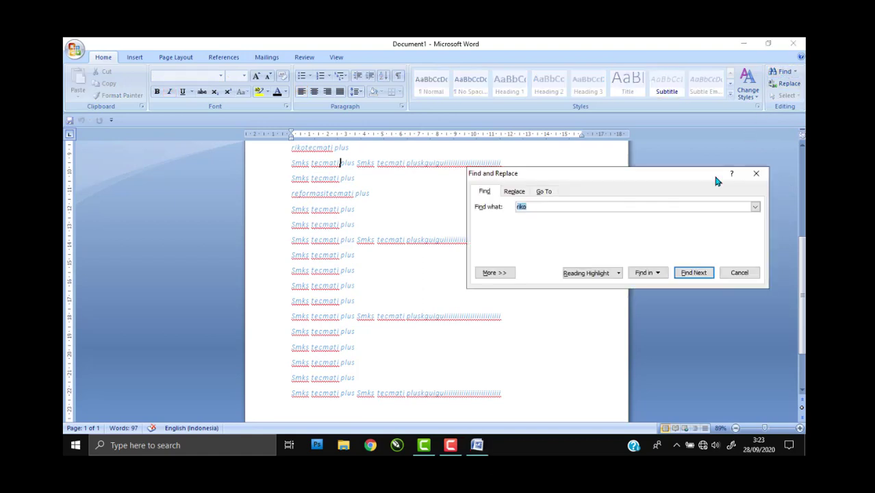
left_click(540, 206)
key("BackSpace")
key("BackSpace")
key("BackSpace")
key("BackSpace")
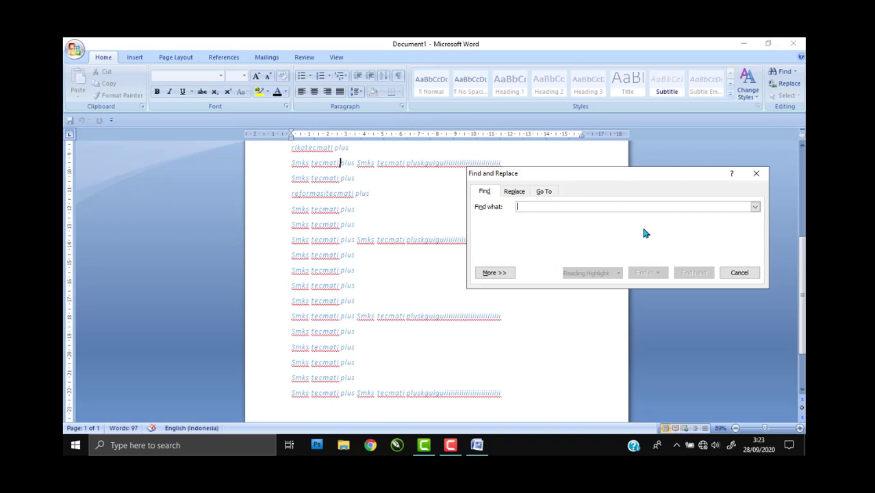
type("re")
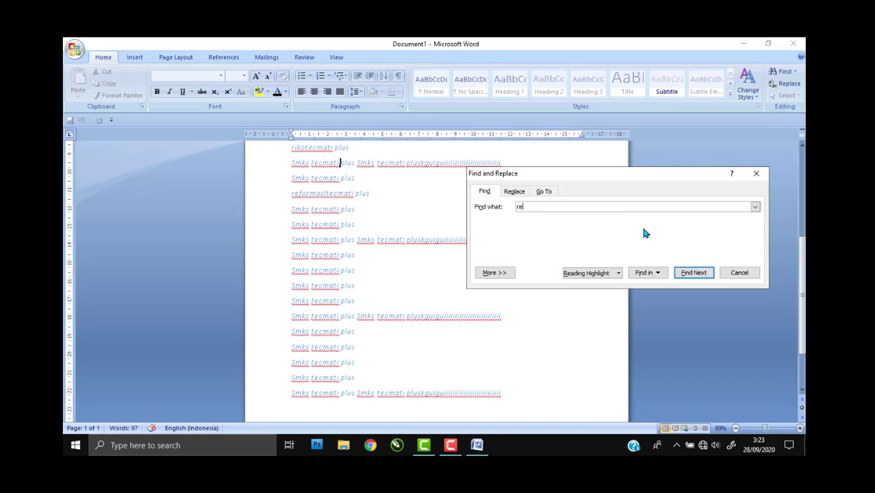
type("formasi")
left_click(694, 273)
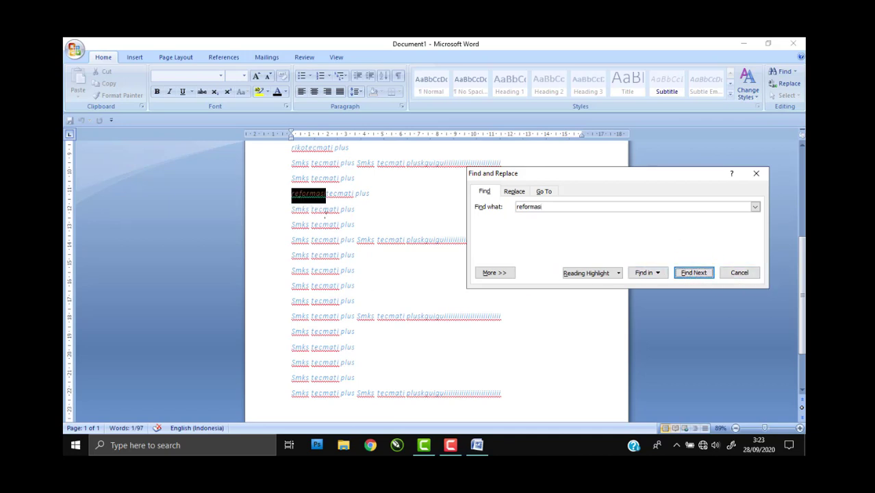
left_click(322, 199)
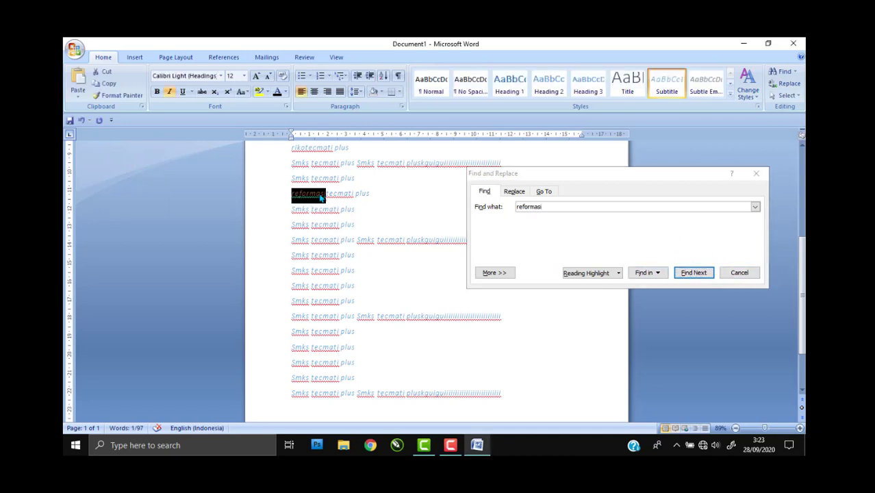
left_click(322, 196)
left_click_drag(325, 195, 291, 195)
left_click(308, 198)
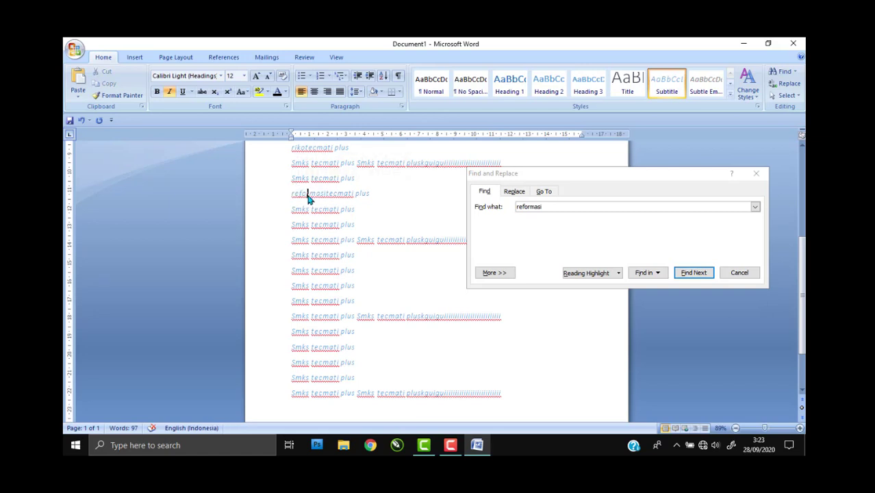
left_click(755, 177)
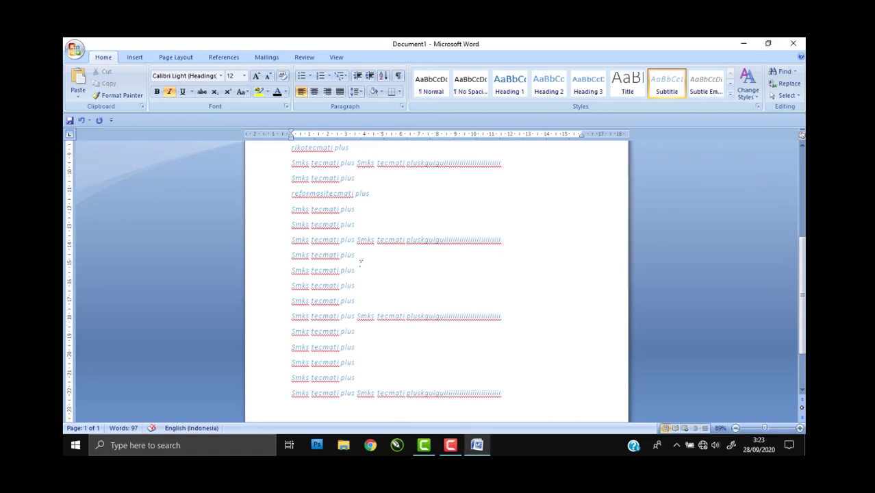
Set up a replacement that finds "smks" and replaces it with "smas", with the Find and Replace dialog moved aside.
left_click(786, 85)
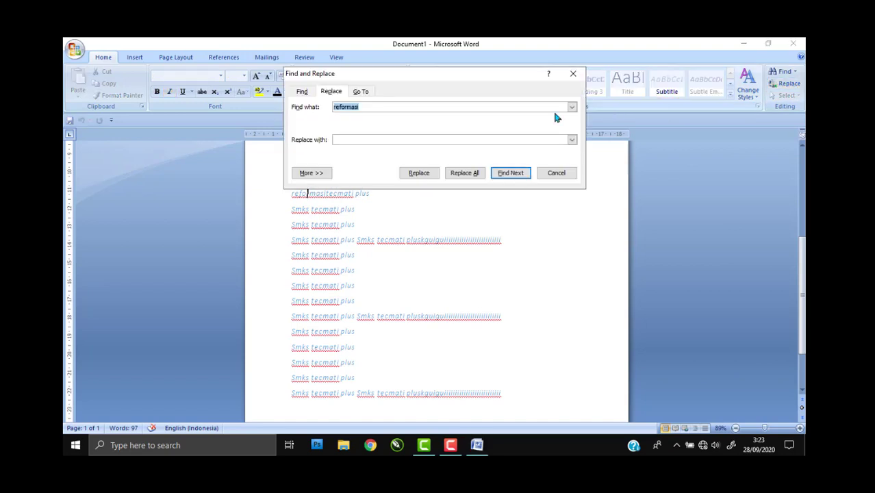
left_click_drag(415, 74, 547, 93)
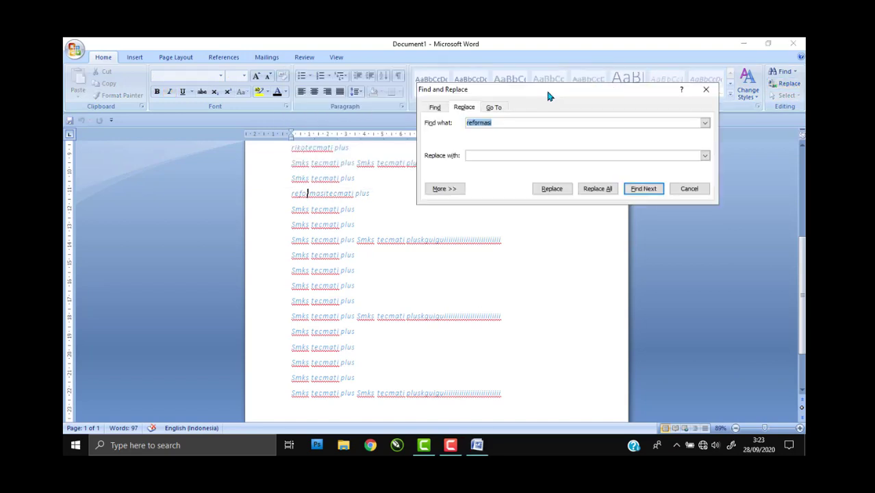
left_click(504, 121)
left_click_drag(493, 122, 466, 121)
key("BackSpace")
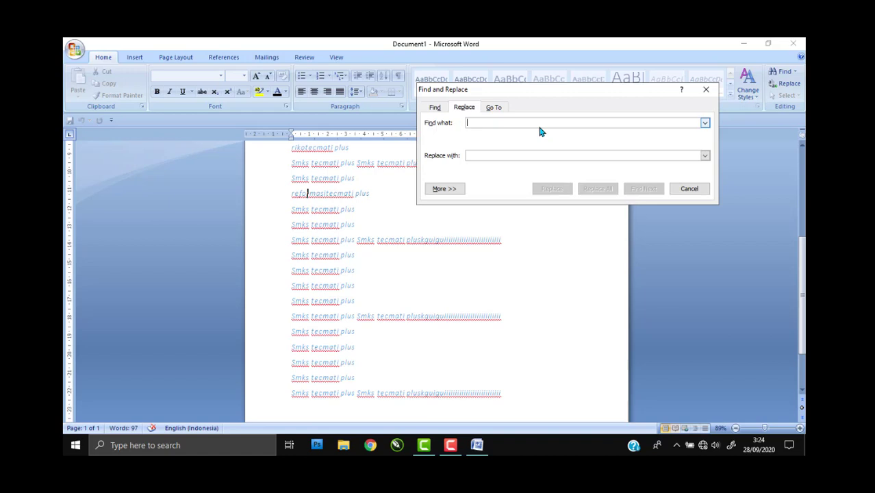
type("s")
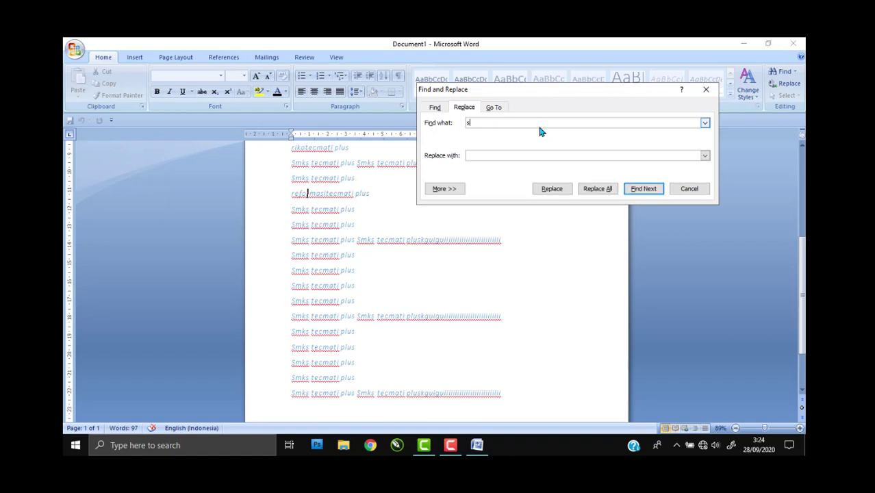
type("mks")
left_click(522, 152)
type("smas")
Step through two occurrences of "smks", replace all of them with "smas", and close the Find and Replace dialog.
left_click(644, 191)
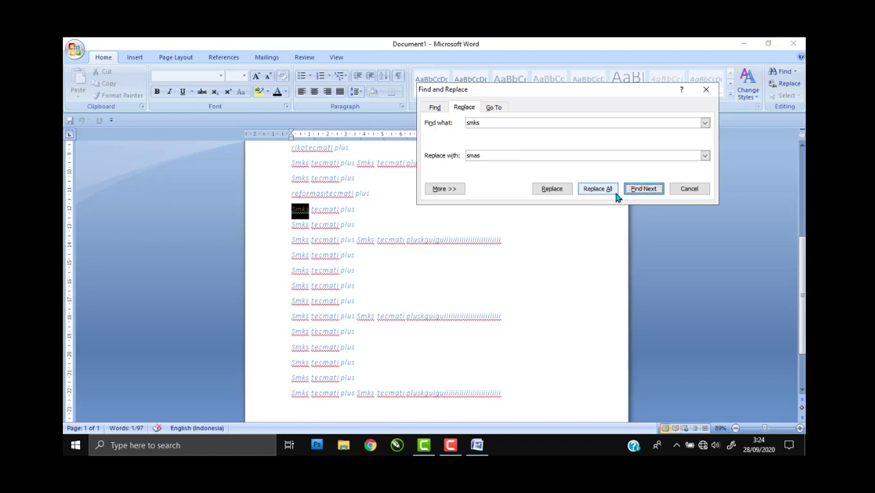
left_click(638, 193)
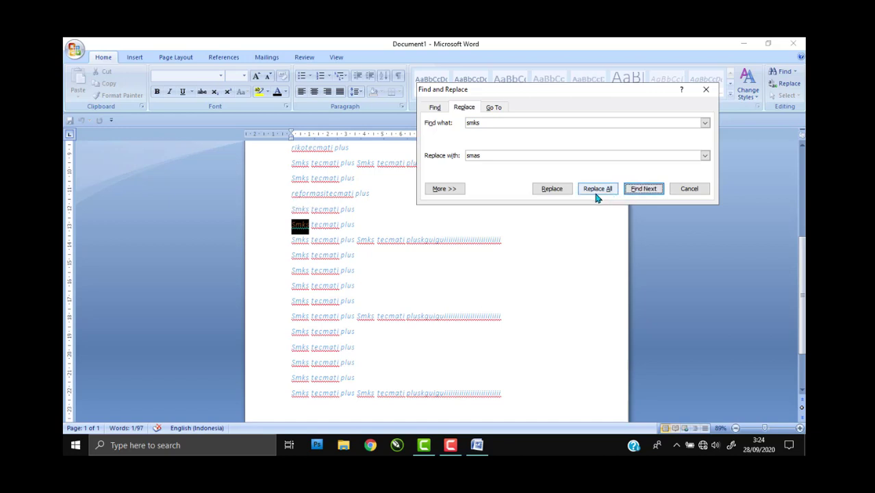
left_click(595, 192)
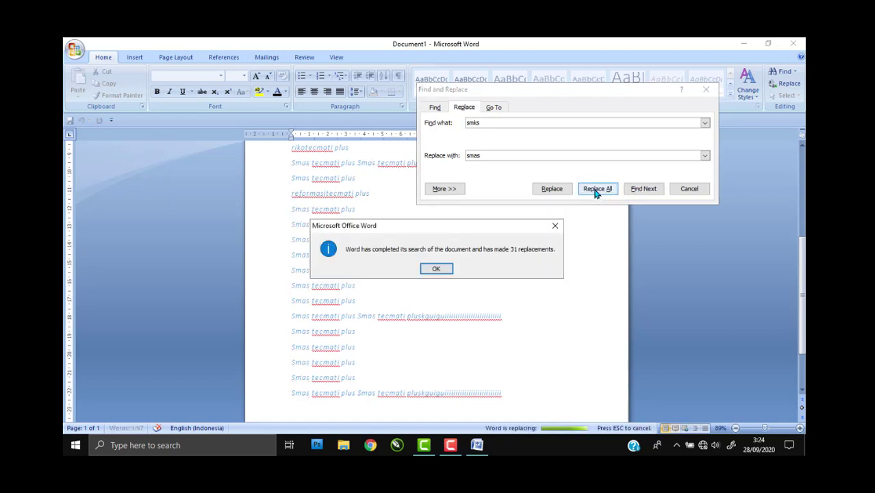
left_click(439, 269)
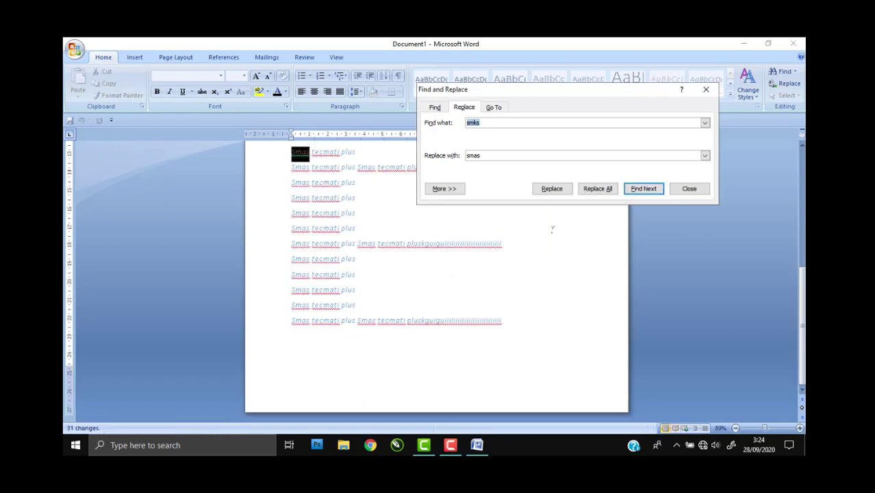
left_click(683, 191)
scroll(376, 249, "up", 4)
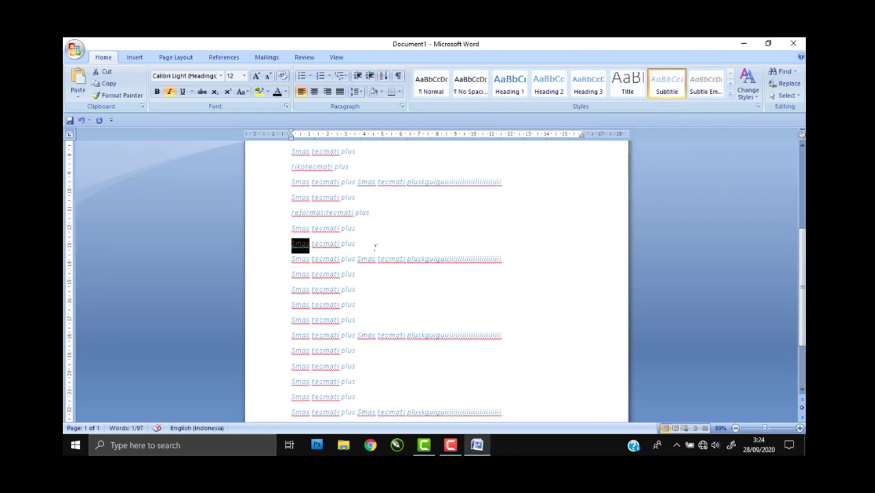
scroll(306, 241, "up", 3)
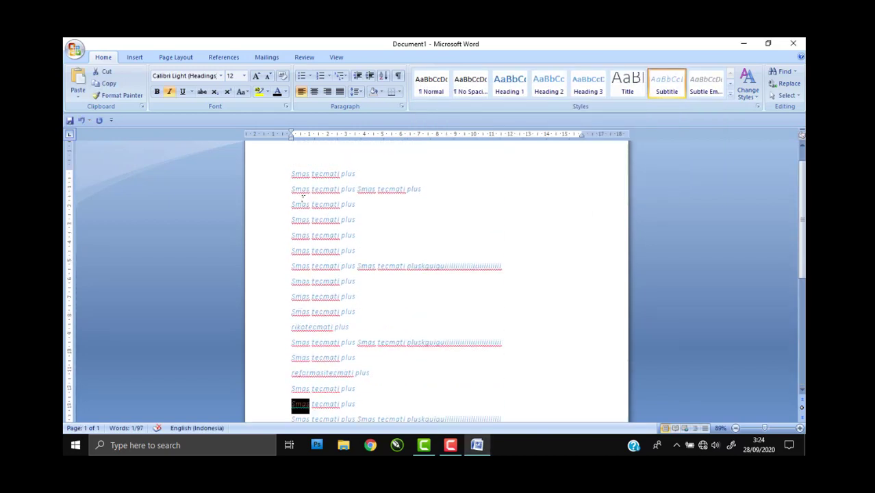
left_click_drag(292, 176, 299, 176)
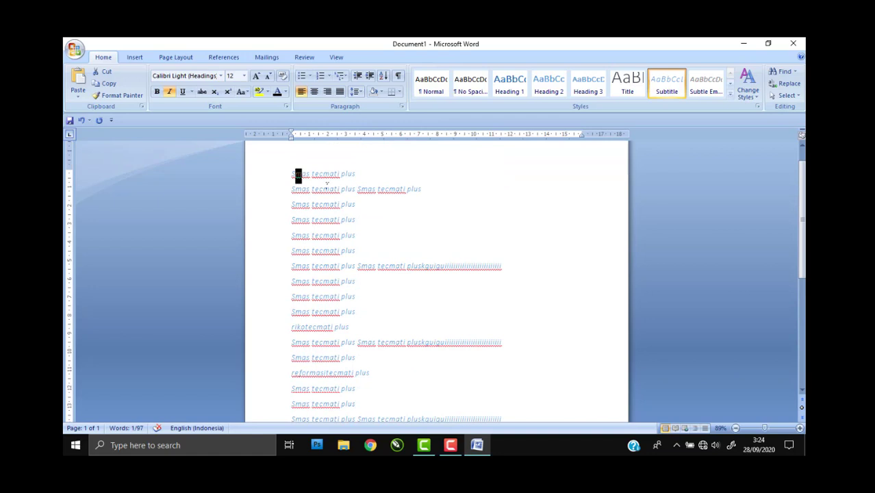
left_click(297, 177)
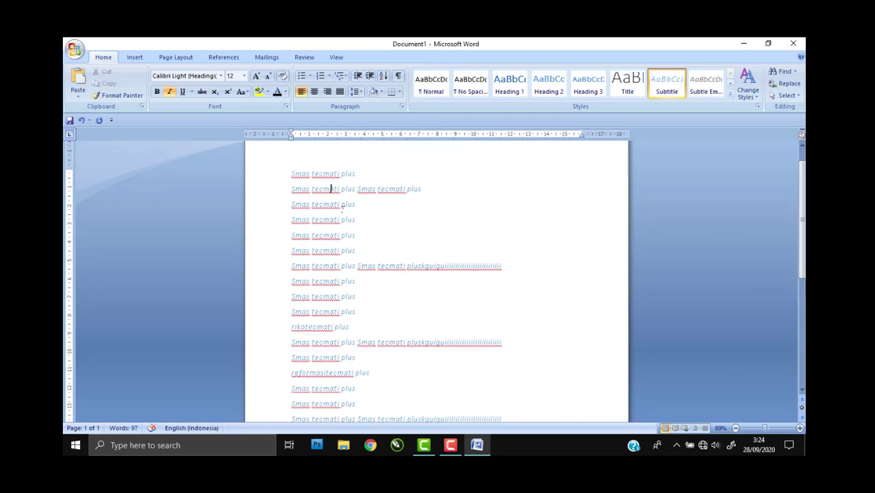
left_click_drag(293, 174, 313, 236)
left_click(313, 236)
Select all the text in the document with Select All and look through the highlighted lines.
left_click(786, 96)
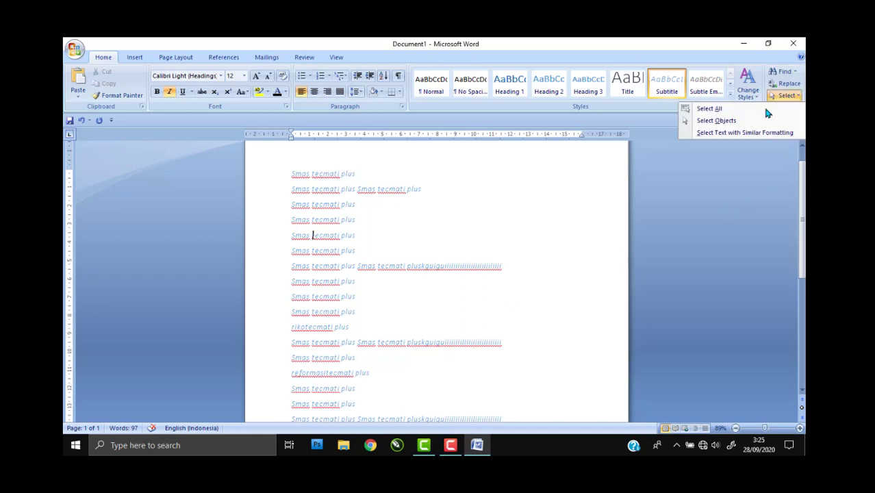
left_click(736, 110)
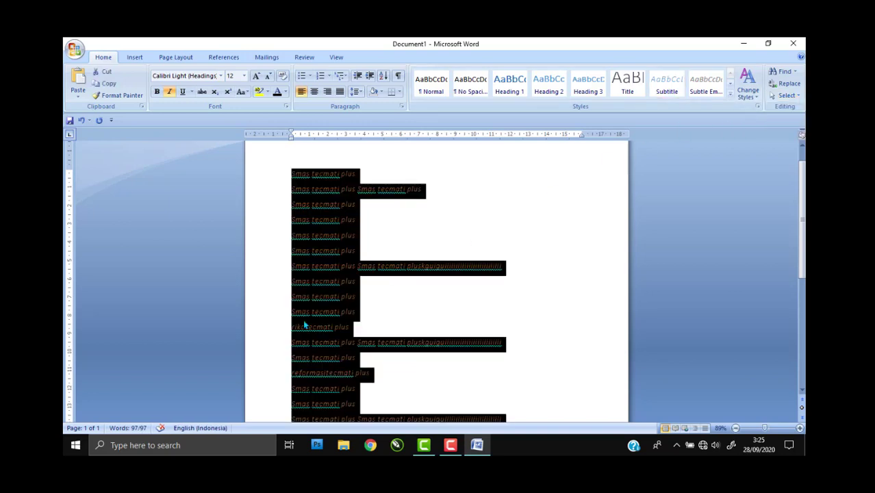
scroll(412, 240, "down", 4)
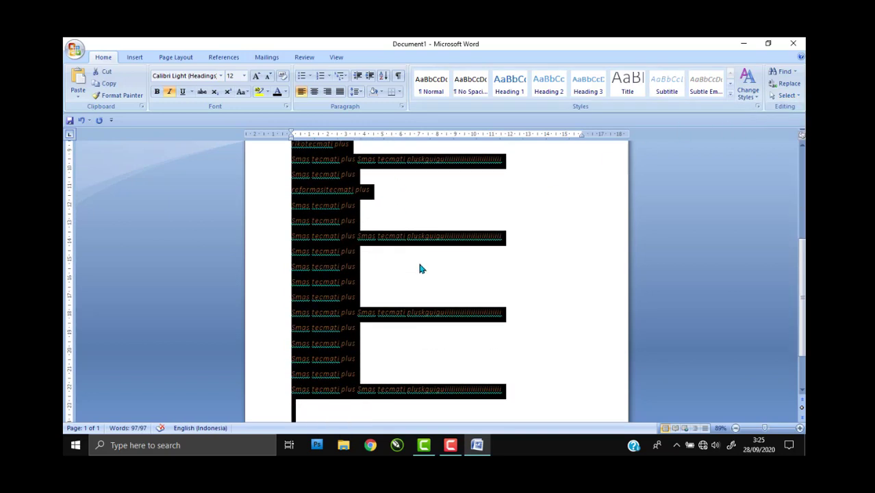
scroll(421, 269, "down", 2)
scroll(439, 272, "up", 6)
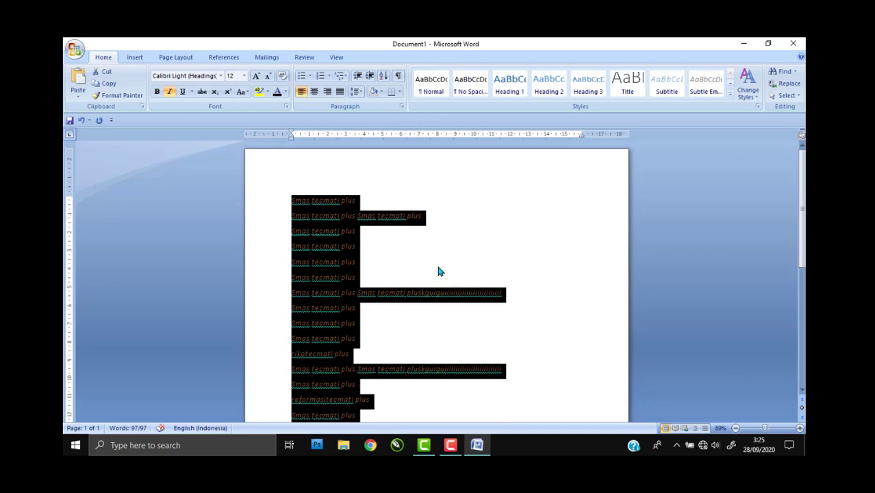
scroll(438, 272, "down", 2)
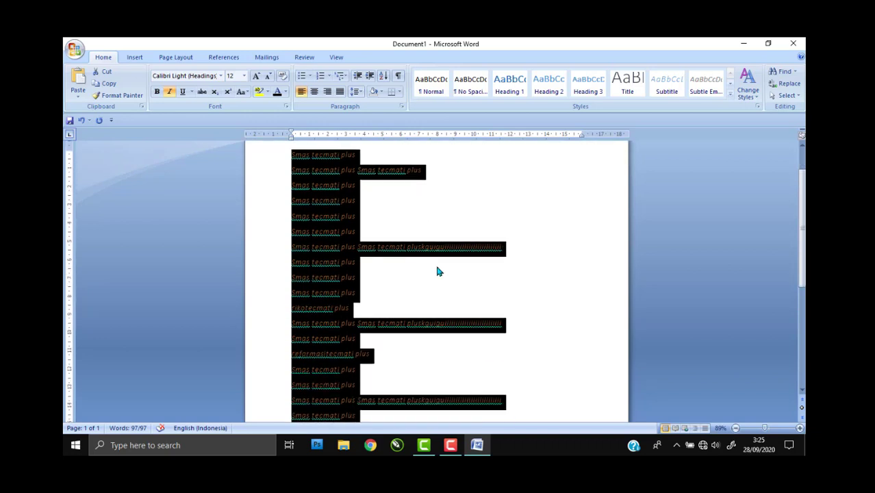
Try the Select Objects mode, then select the whole document again and clear the selection.
left_click(798, 97)
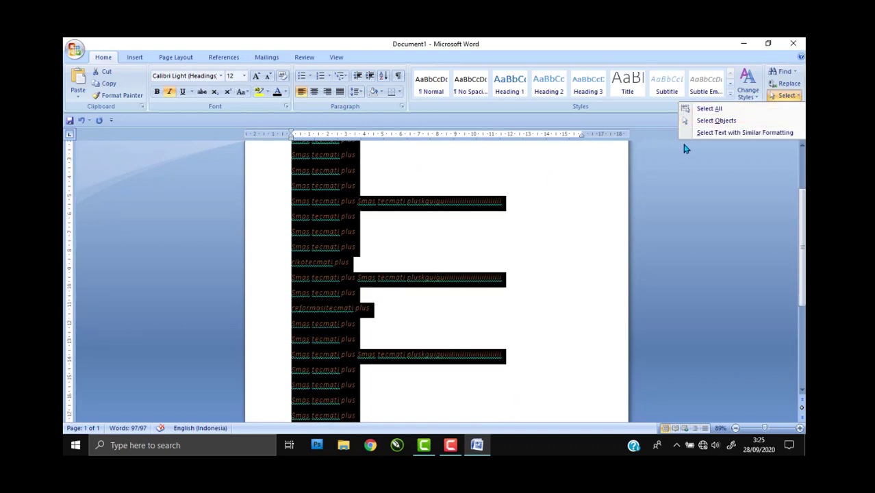
left_click(712, 121)
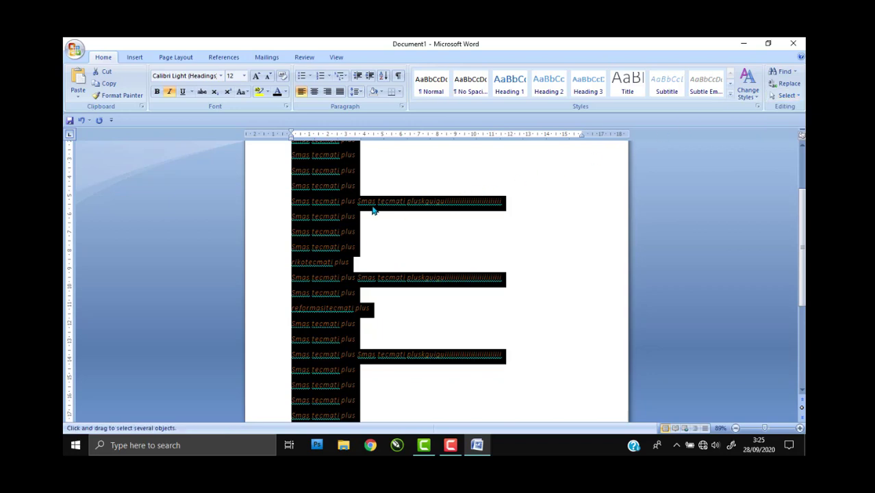
left_click(791, 96)
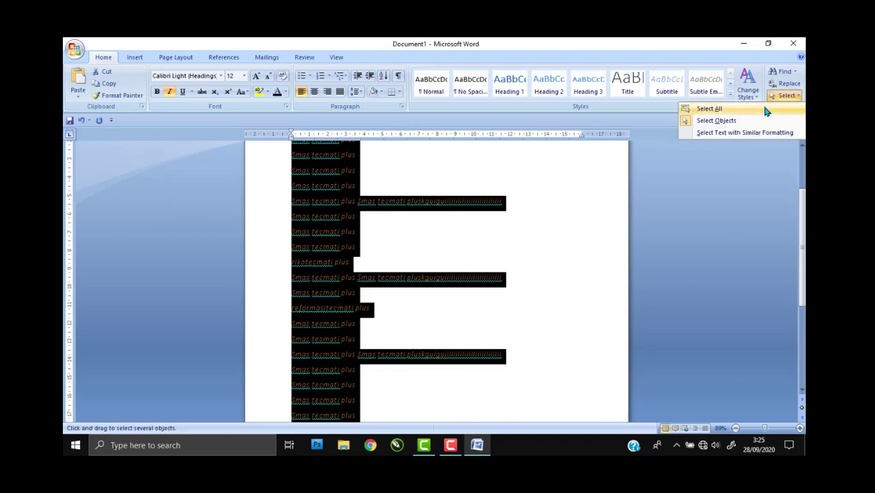
left_click(764, 108)
left_click(455, 209)
scroll(561, 205, "up", 1)
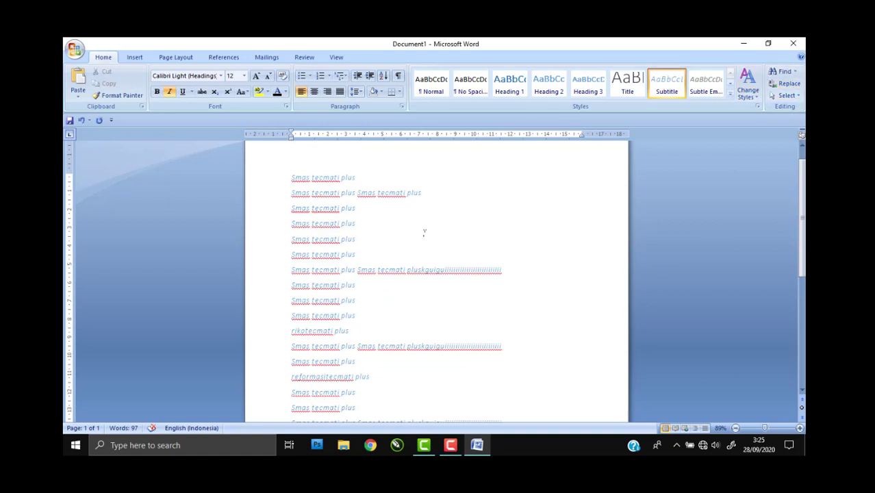
scroll(438, 240, "up", 1)
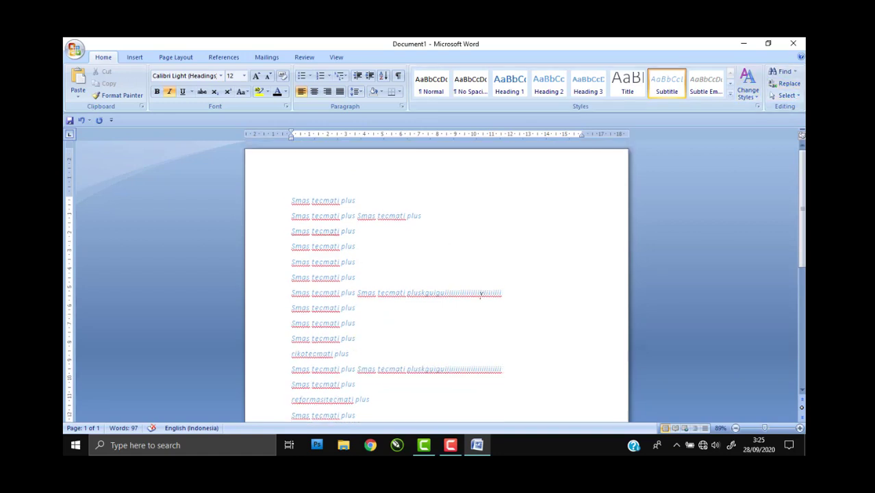